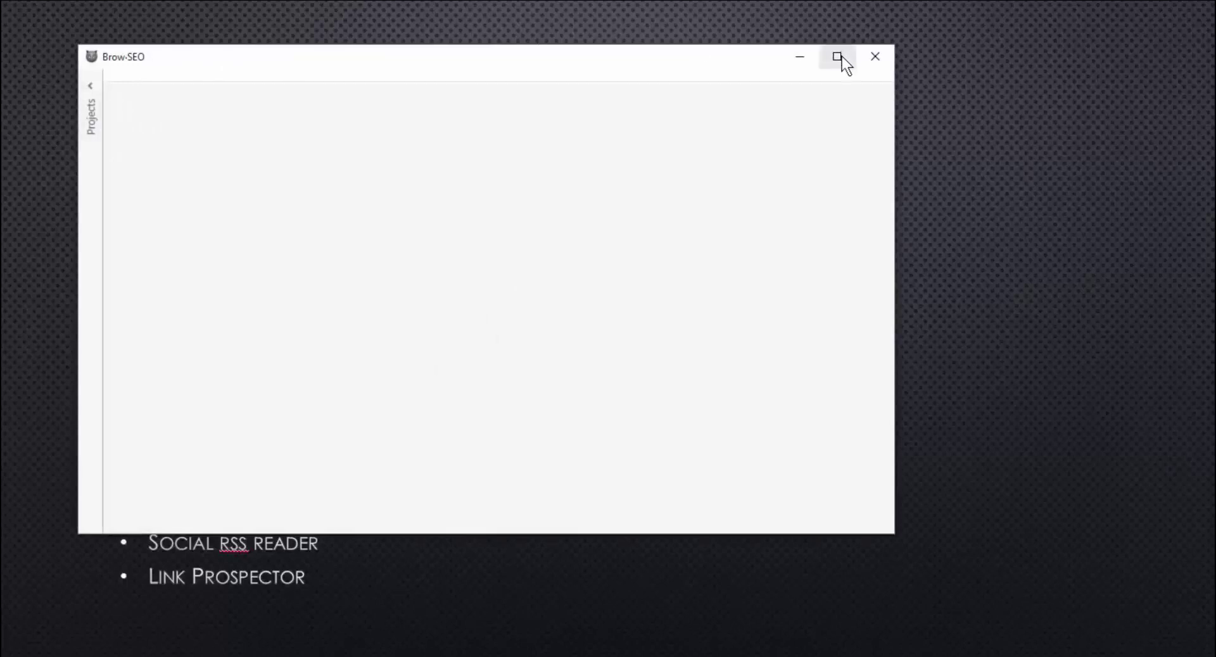
# Step: Maximize the Brow-SEO window, then show the project list and expand three project groups in it
pyautogui.click(837, 57)
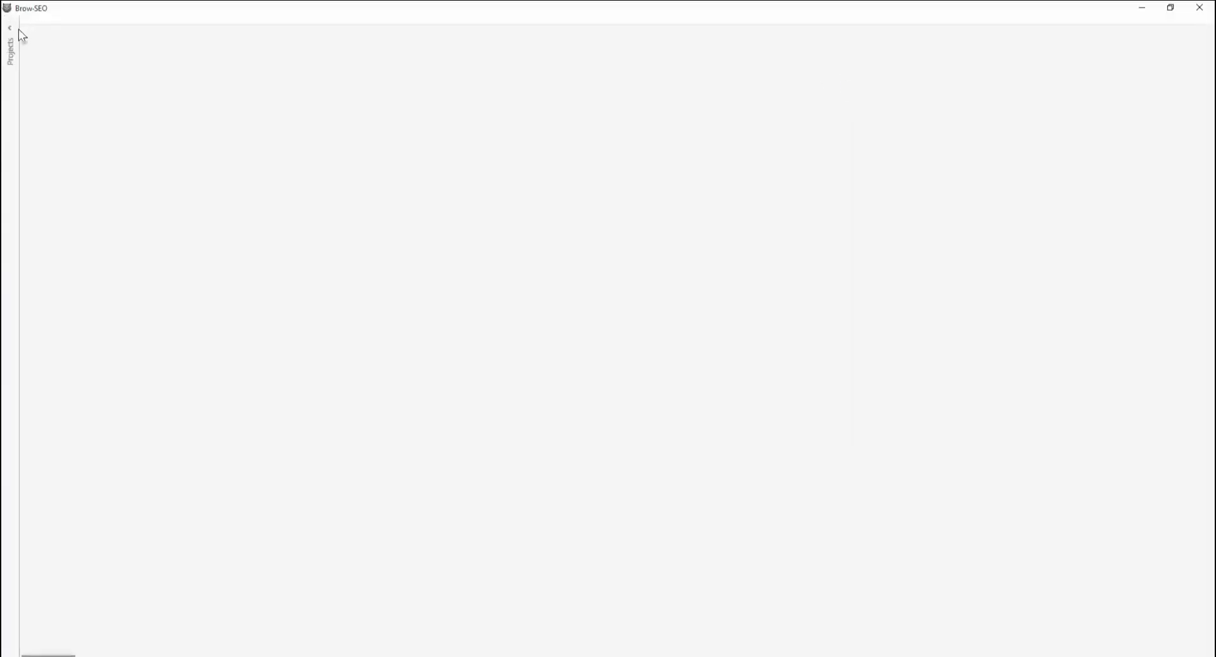
pyautogui.click(13, 31)
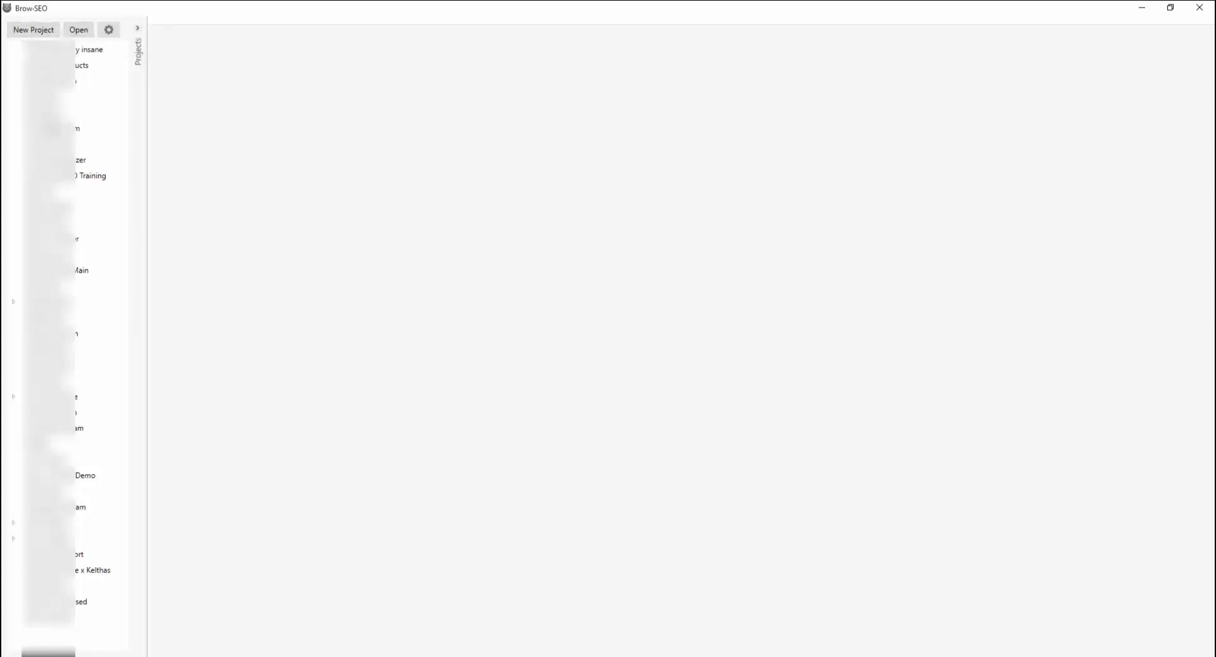
pyautogui.click(13, 538)
pyautogui.click(13, 525)
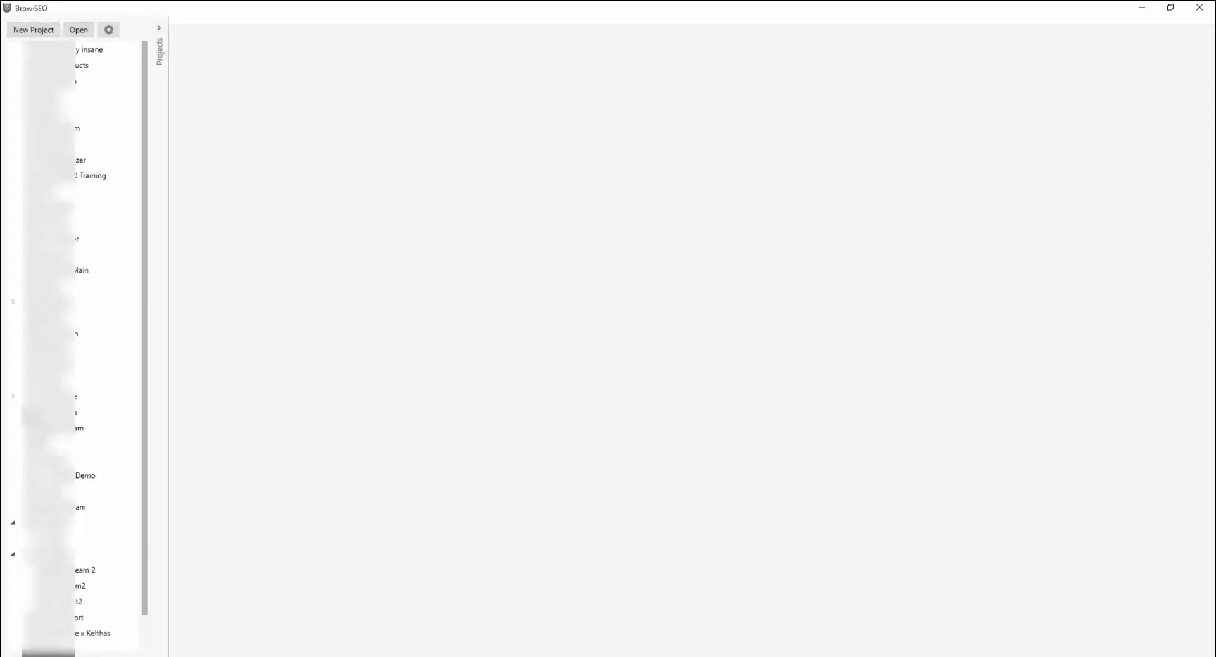
pyautogui.click(14, 396)
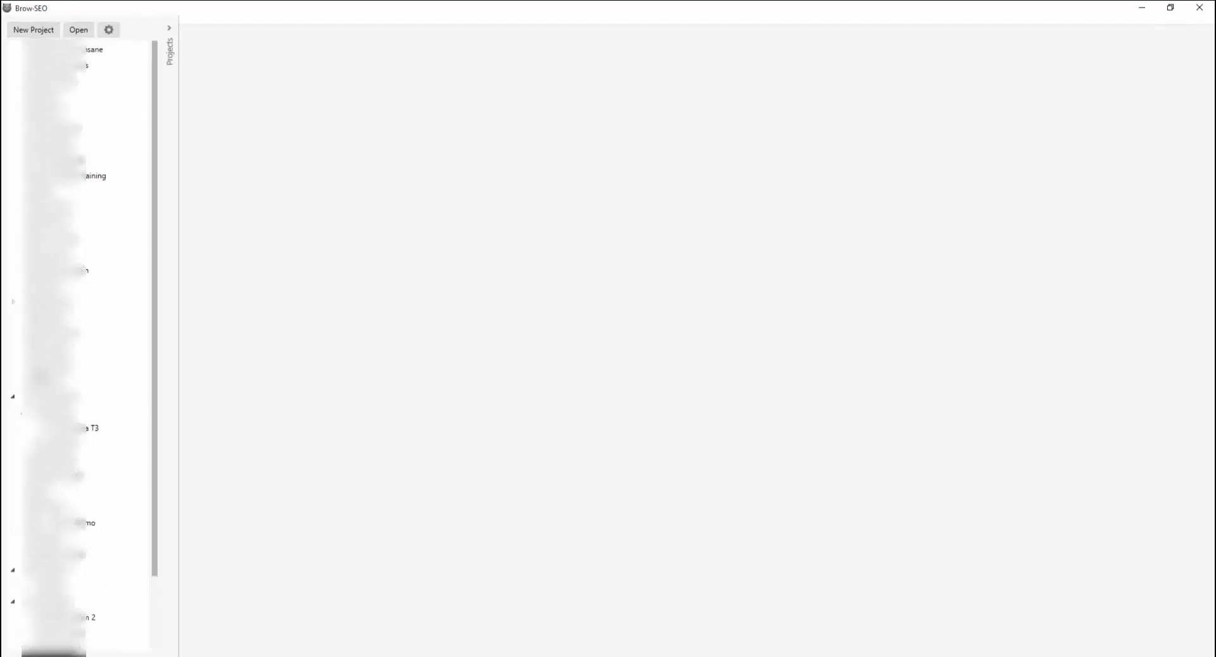
# Step: View the Outsource feature's Task Manager login dialog and close it without signing in
pyautogui.click(109, 33)
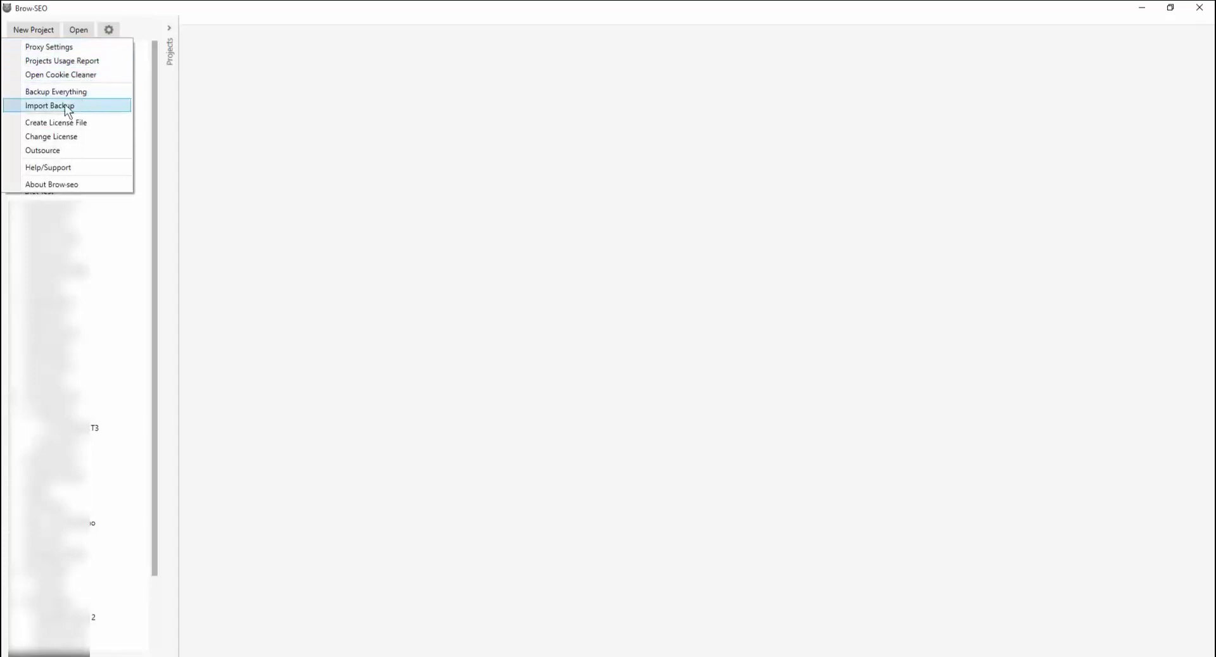
pyautogui.click(114, 150)
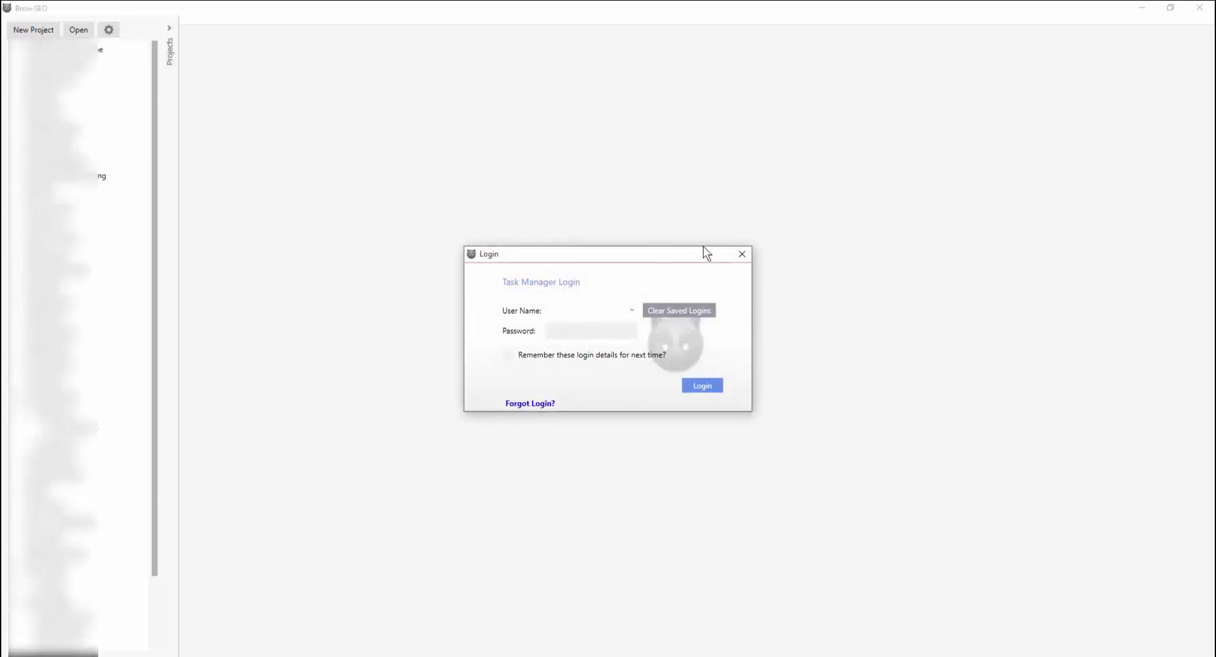
pyautogui.click(738, 256)
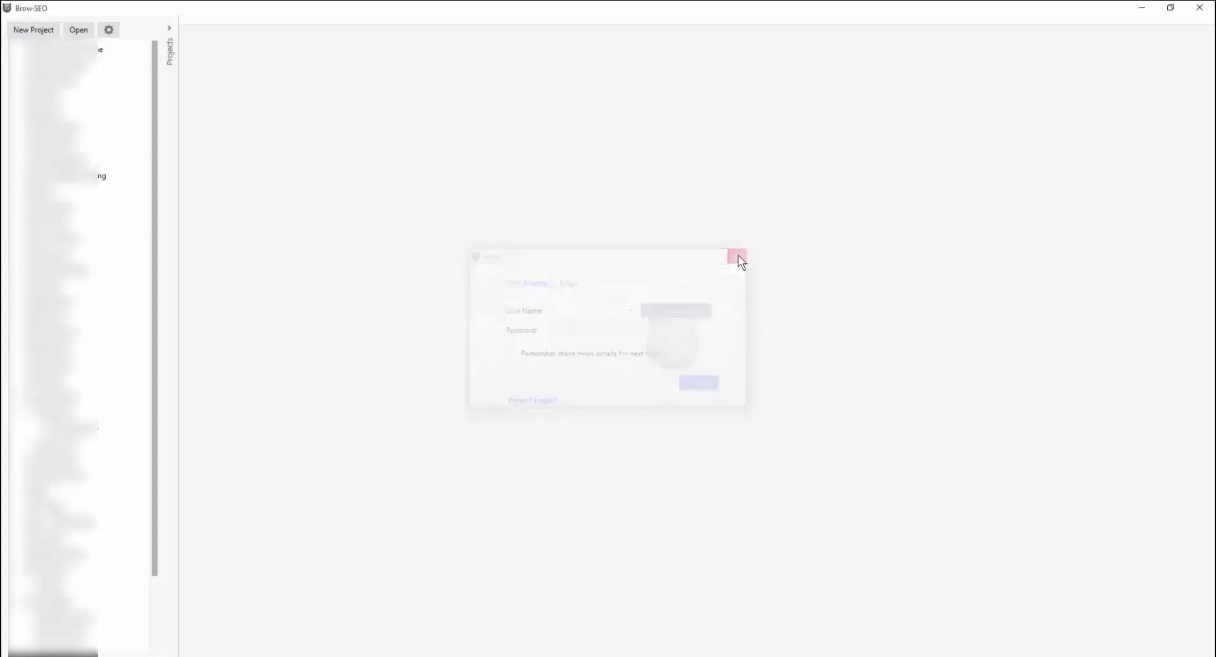
# Step: Open the Projects Usage Report and inspect the details of several projects by selecting their slices in the usage chart
pyautogui.click(108, 31)
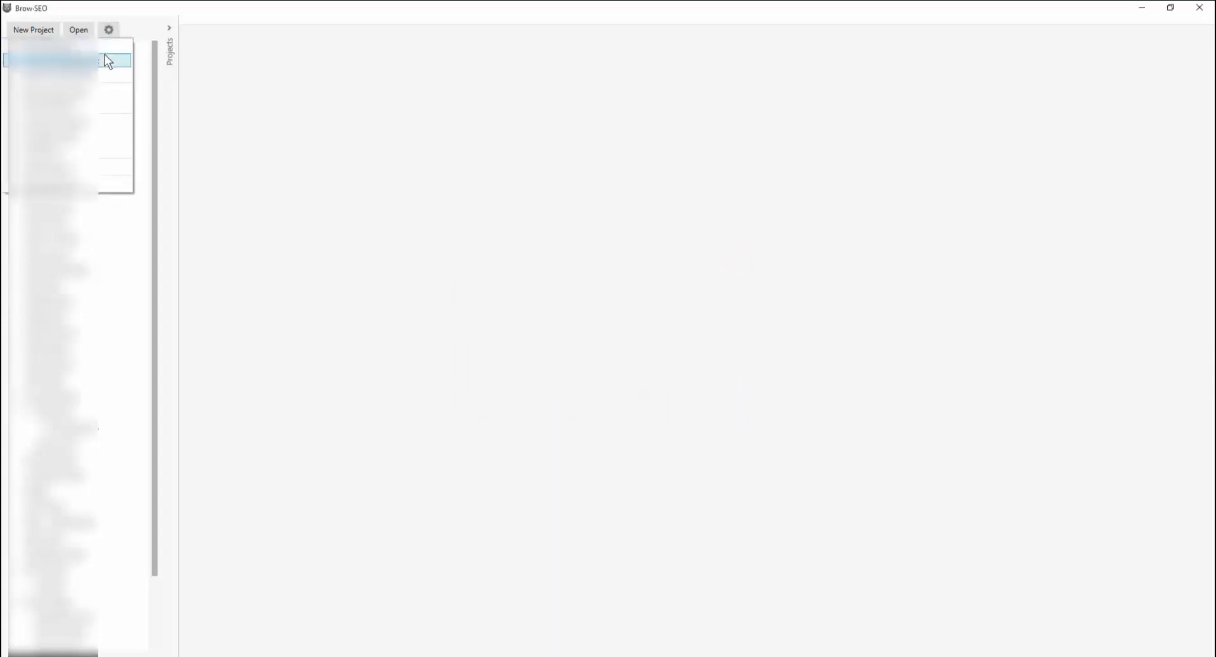
pyautogui.click(106, 60)
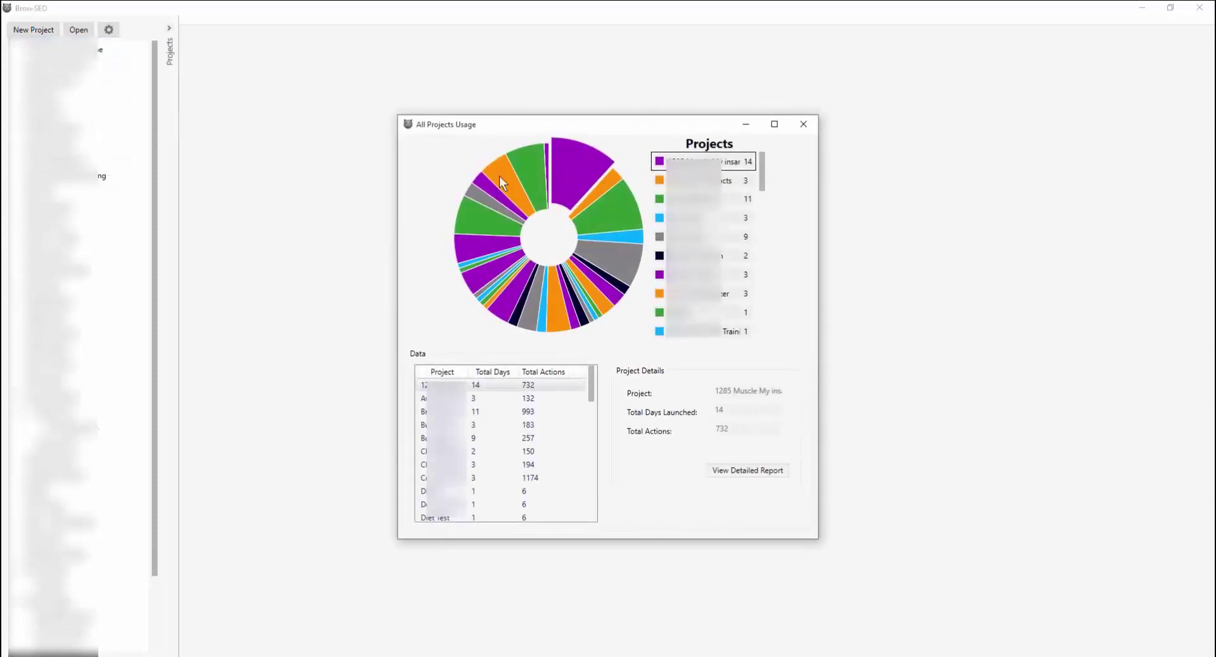
pyautogui.moveTo(544, 154)
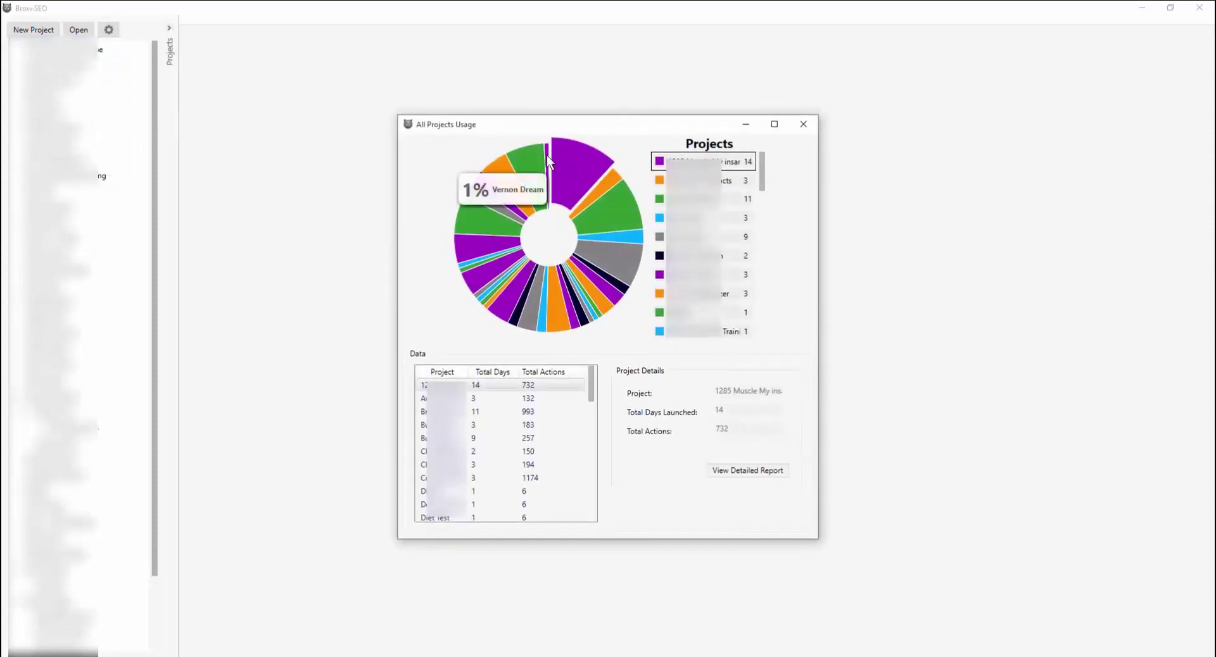
pyautogui.click(545, 155)
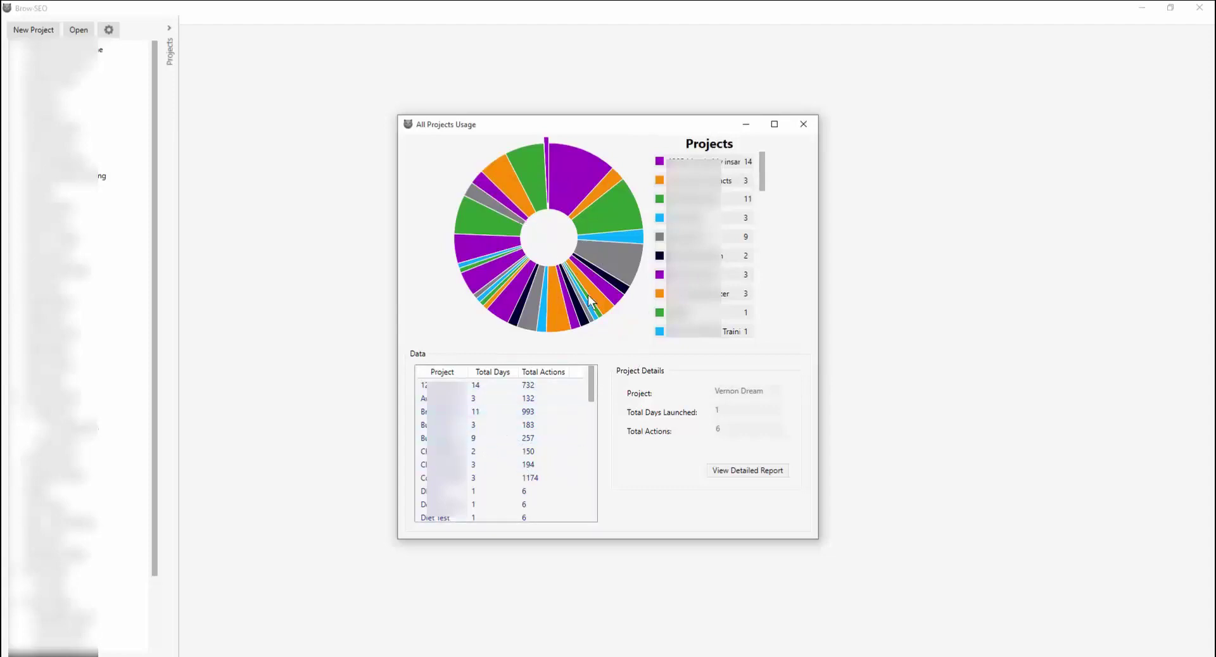
pyautogui.moveTo(594, 312)
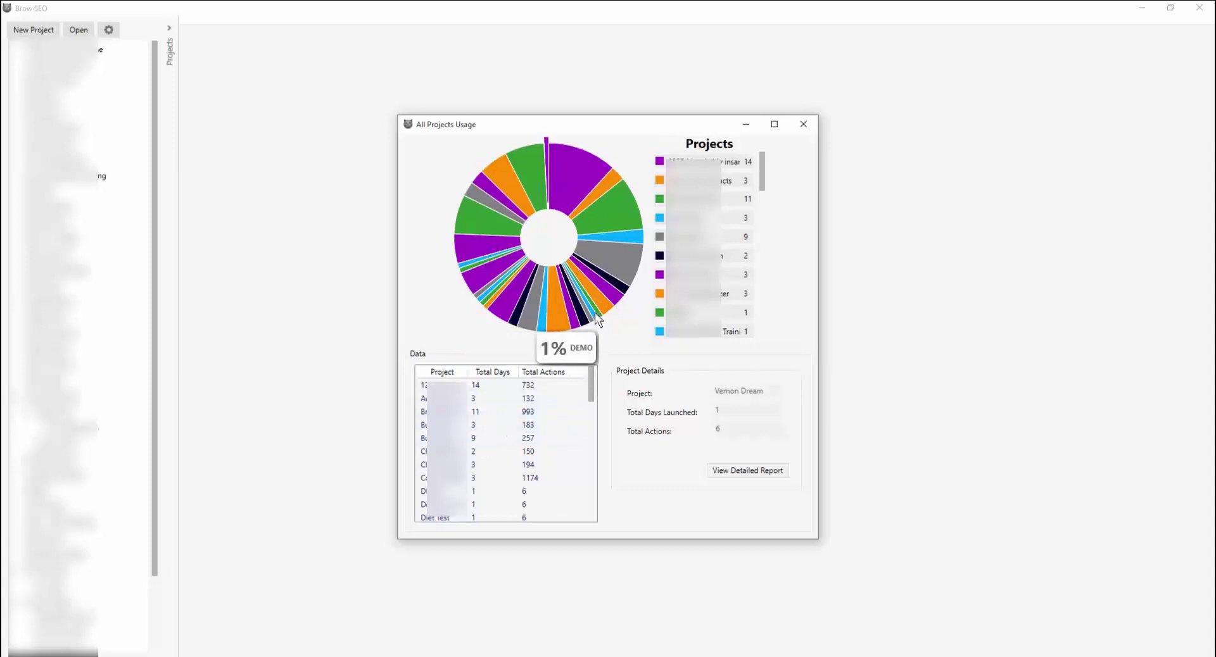
pyautogui.click(594, 313)
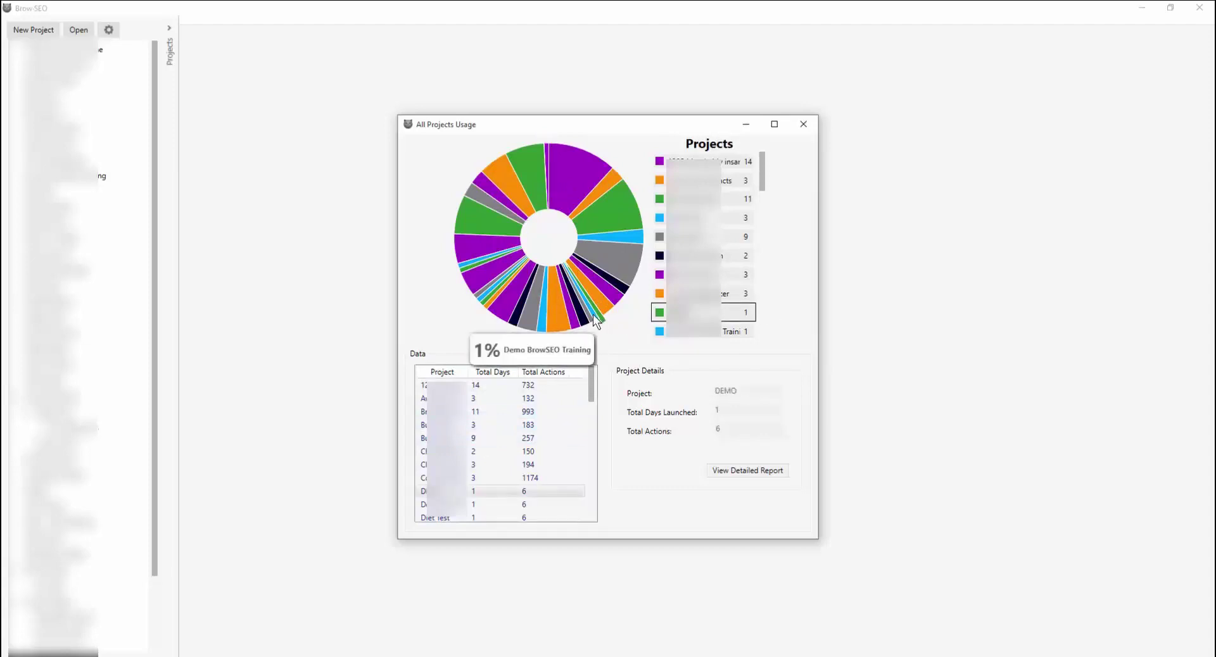
pyautogui.click(592, 314)
pyautogui.click(588, 314)
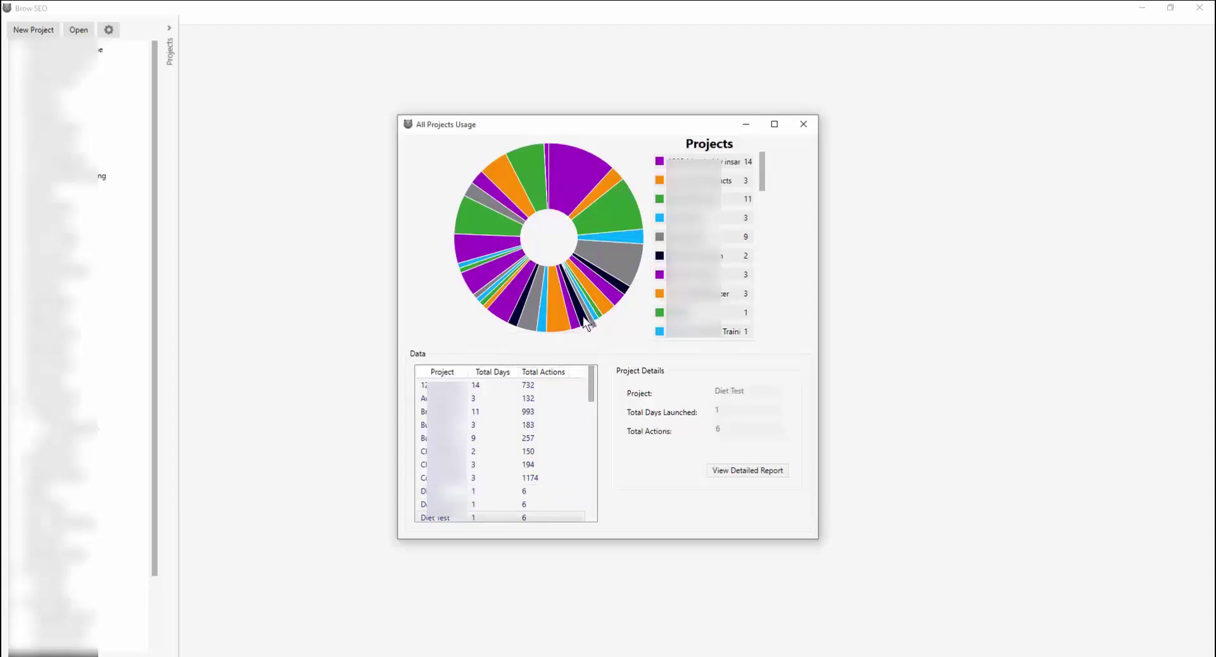
pyautogui.moveTo(576, 324)
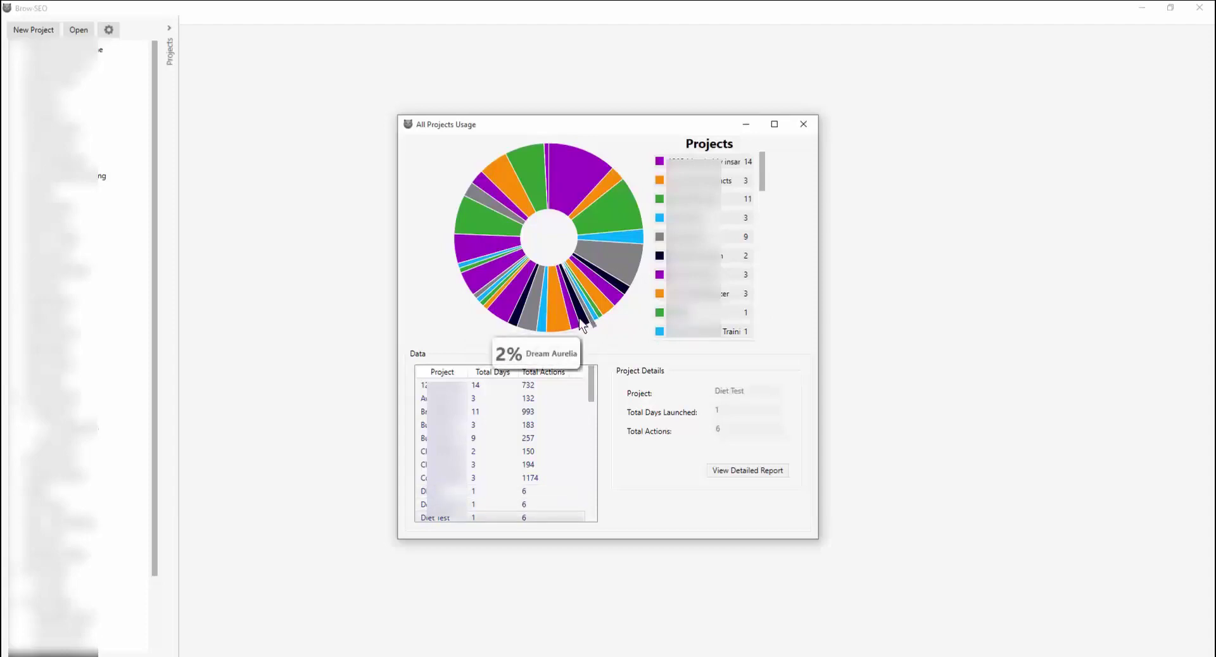
pyautogui.click(545, 311)
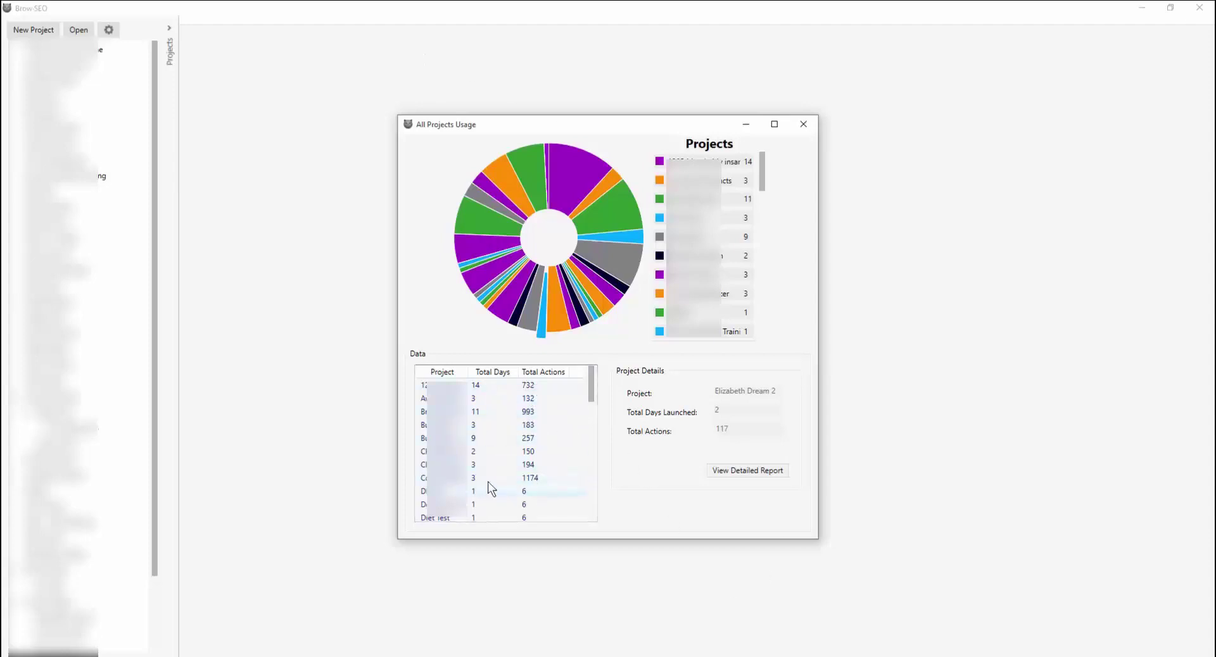
# Step: Examine the total days and actions of individual projects in the usage report's data table and close the report
pyautogui.click(484, 464)
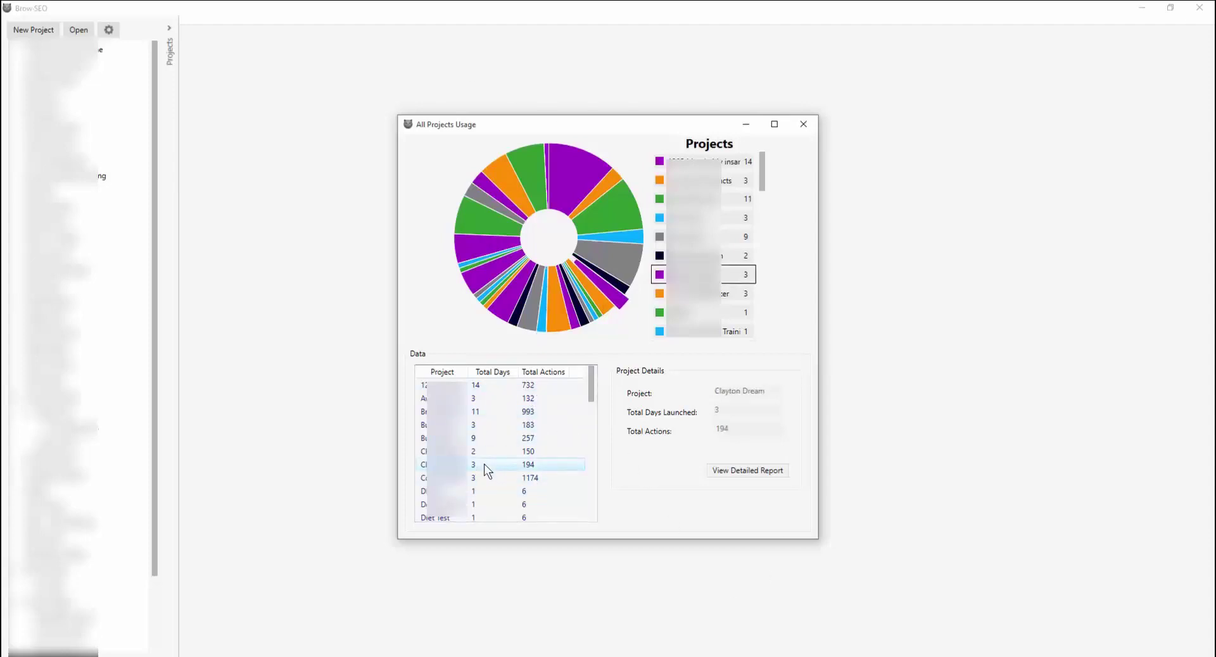
pyautogui.click(482, 481)
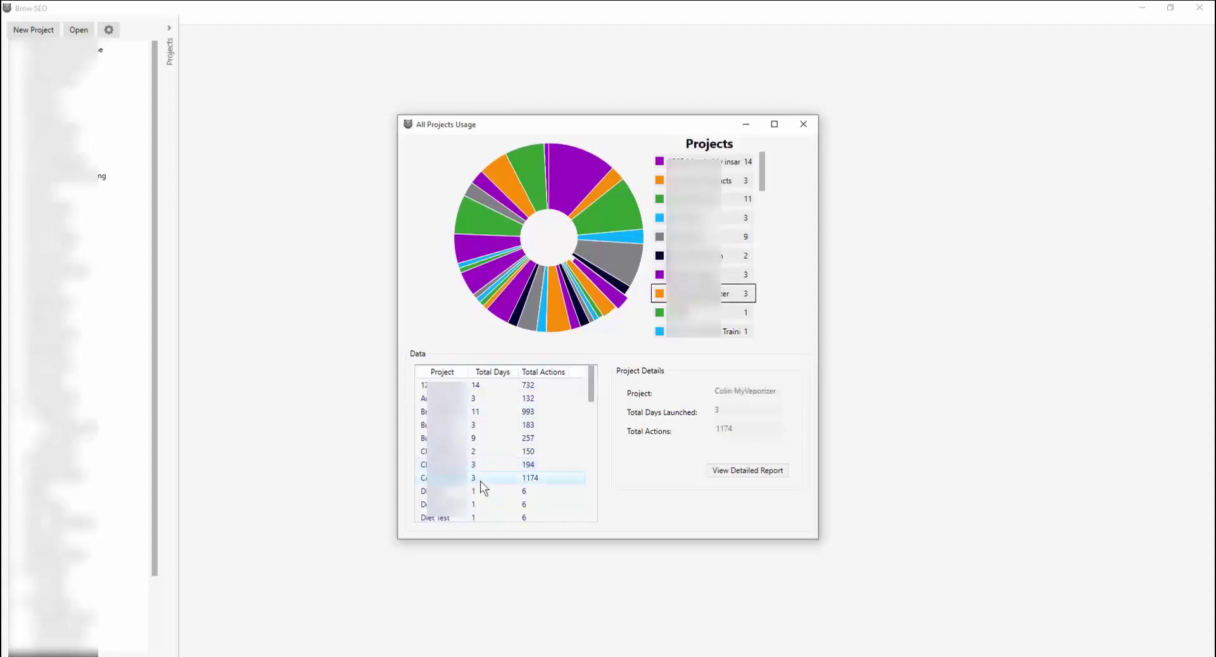
pyautogui.scroll(-2, 545, 481)
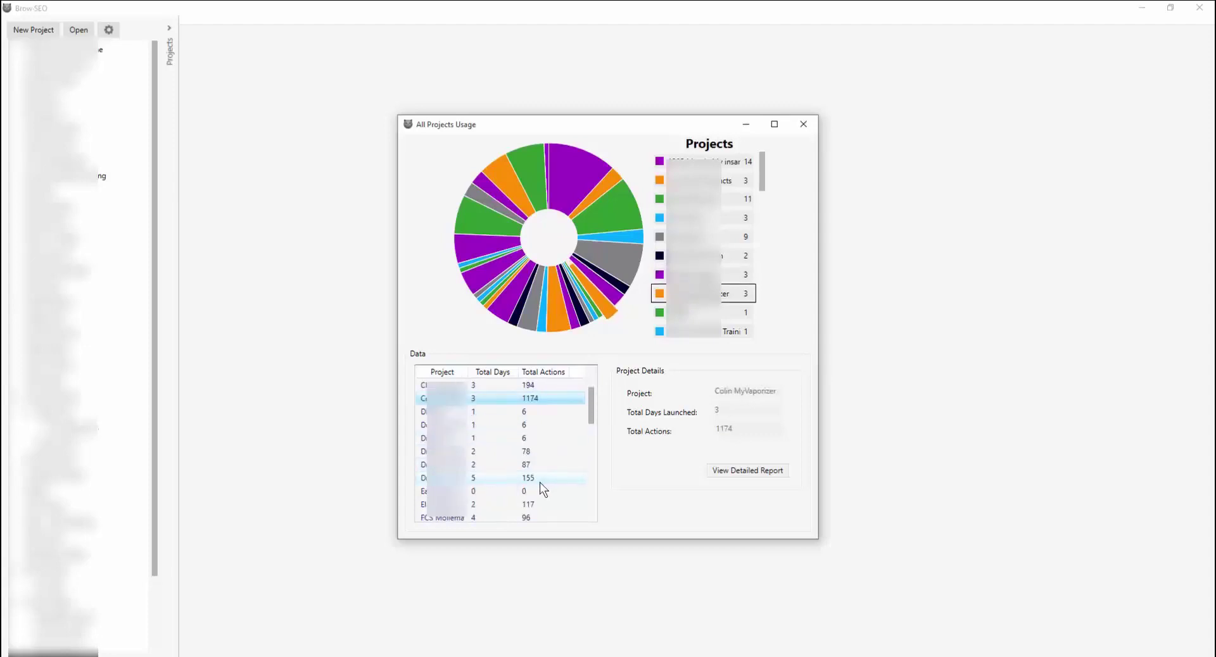
pyautogui.scroll(-1, 538, 502)
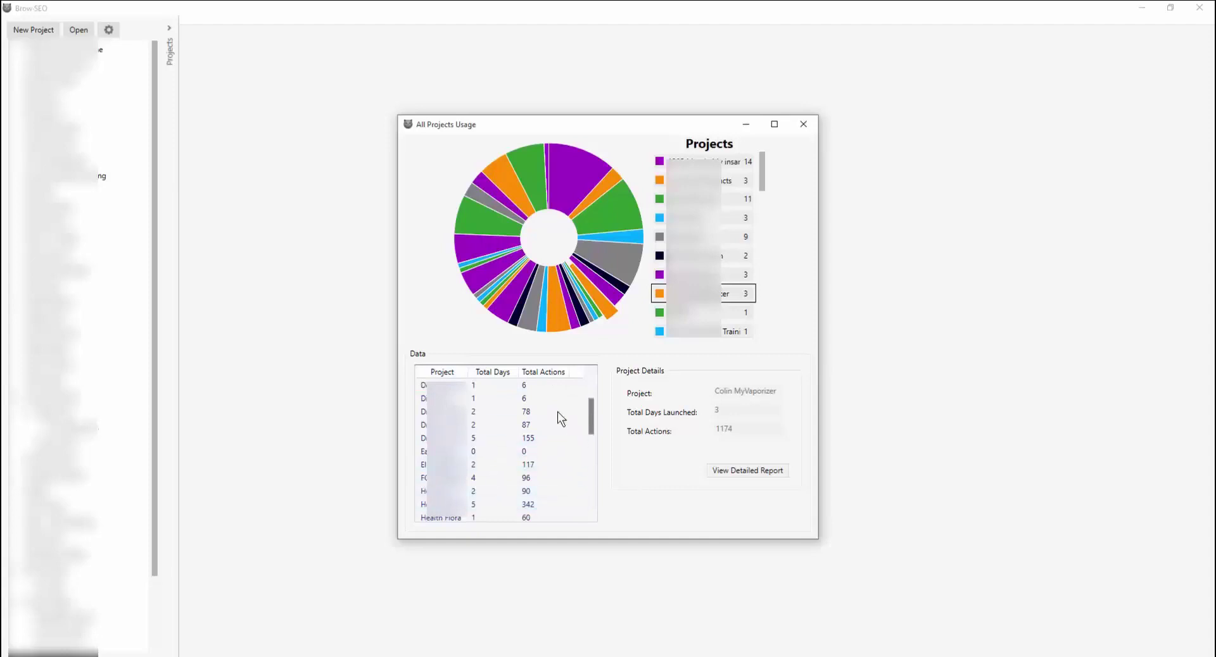
pyautogui.scroll(3, 577, 476)
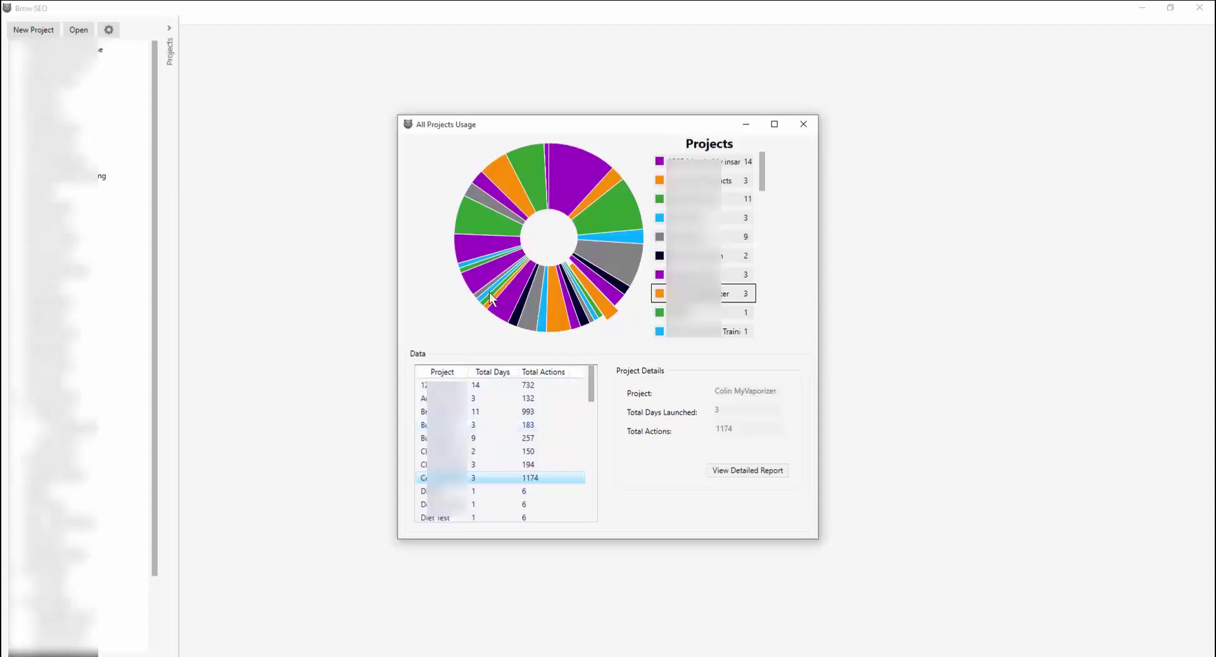
pyautogui.moveTo(482, 295)
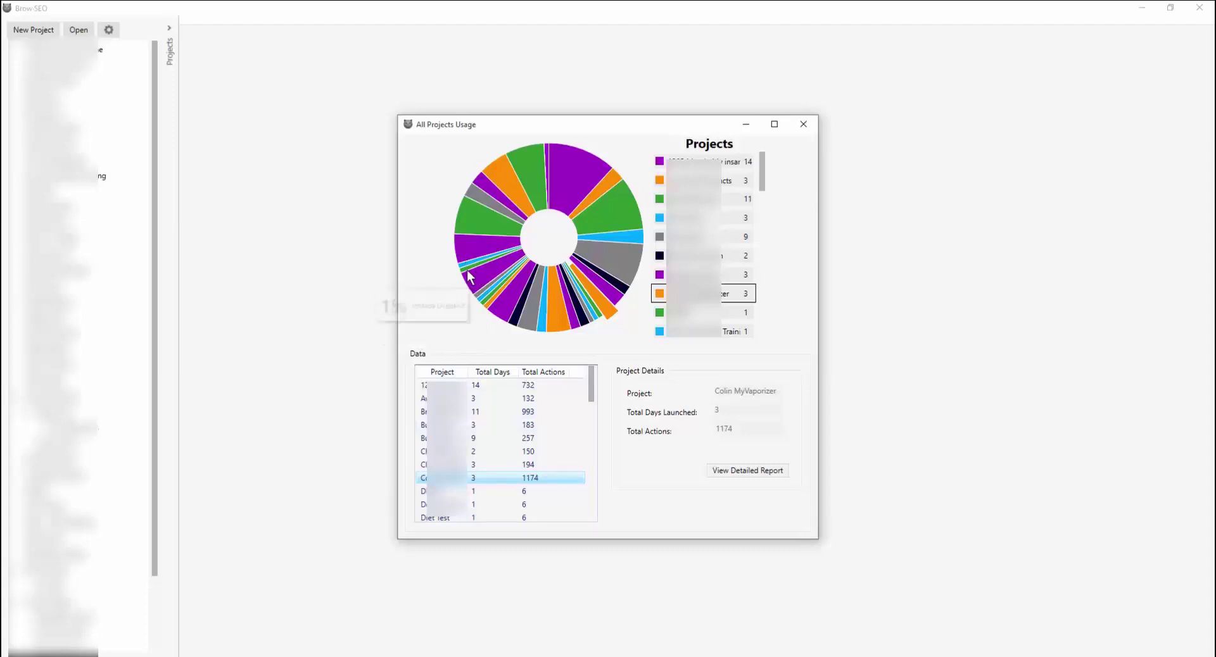
pyautogui.click(804, 128)
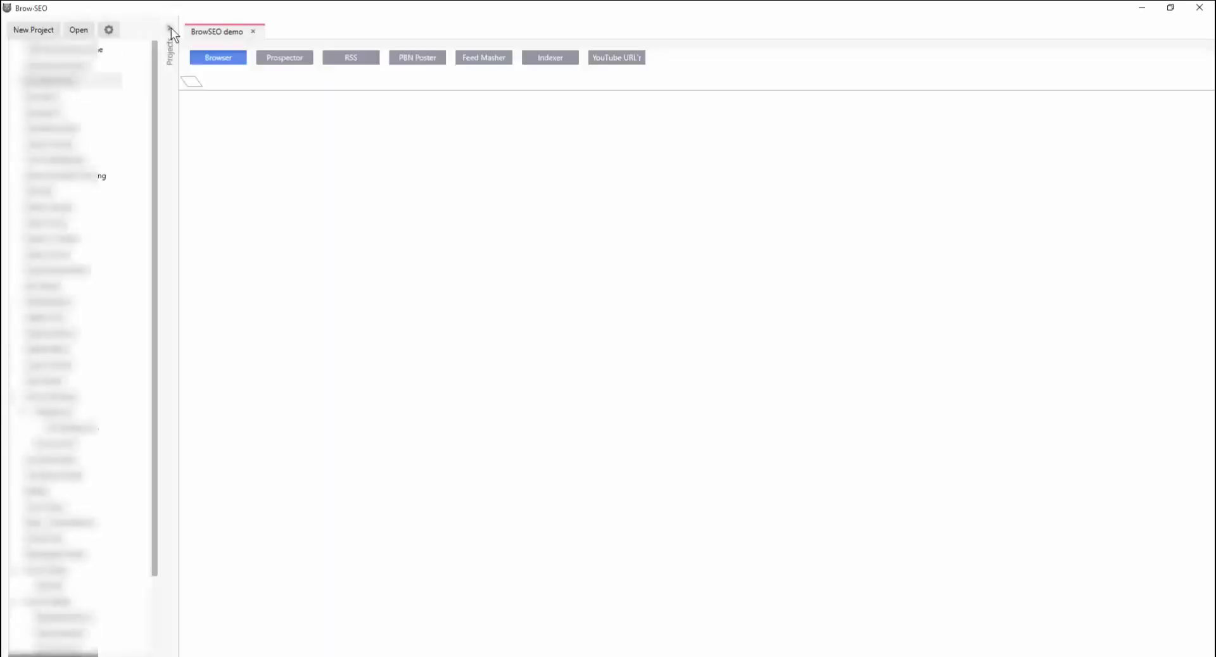
# Step: Collapse the project list, open a Google browser tab in the BrowSEO demo project and check its Google notifications
pyautogui.click(171, 28)
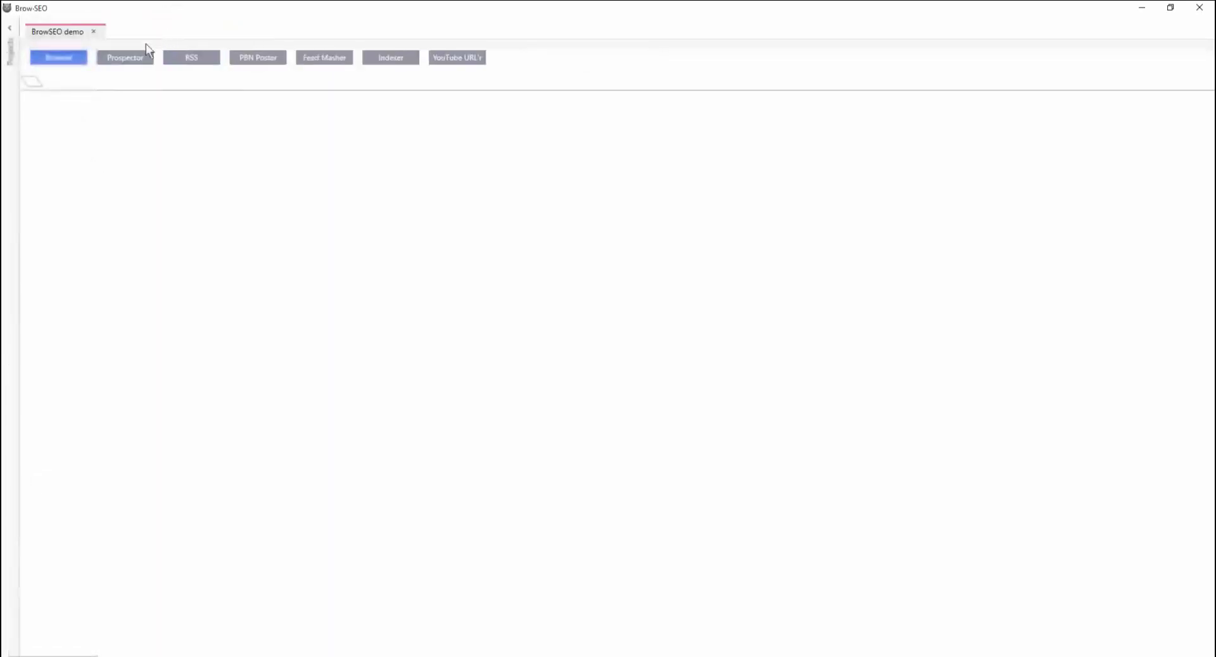
pyautogui.click(31, 81)
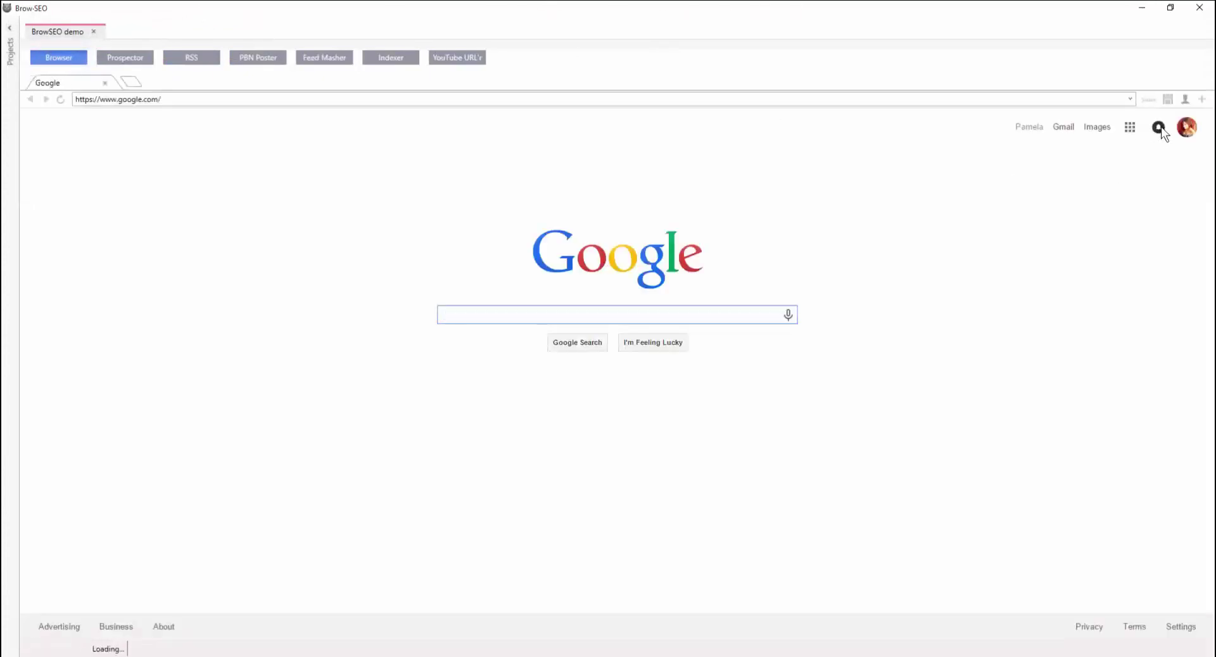
pyautogui.click(1159, 128)
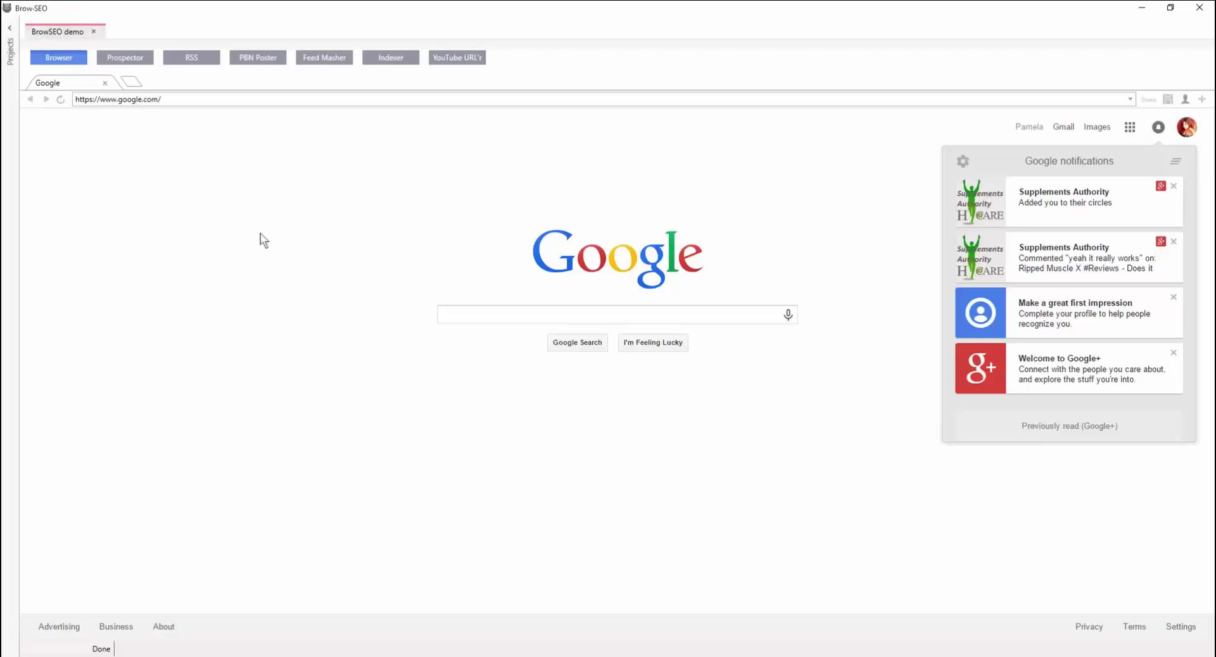
pyautogui.click(1158, 128)
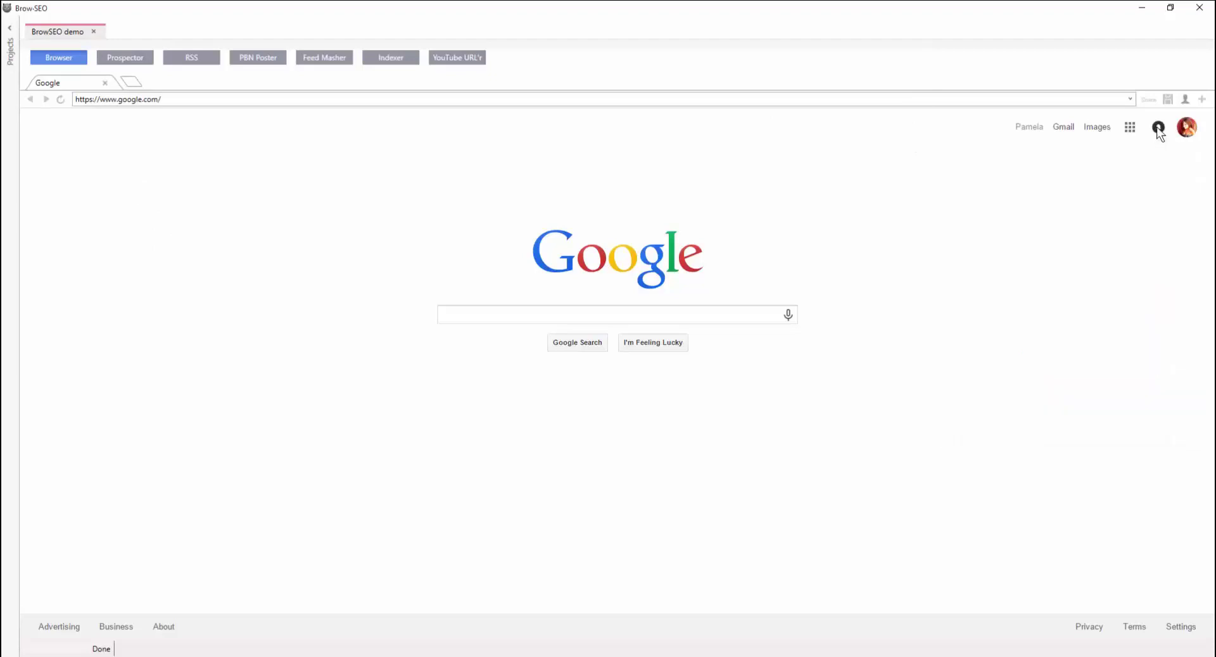
# Step: Show the saved sites, view the PBN and Comments To Check folders, and check the bookmark reminders
pyautogui.click(1203, 101)
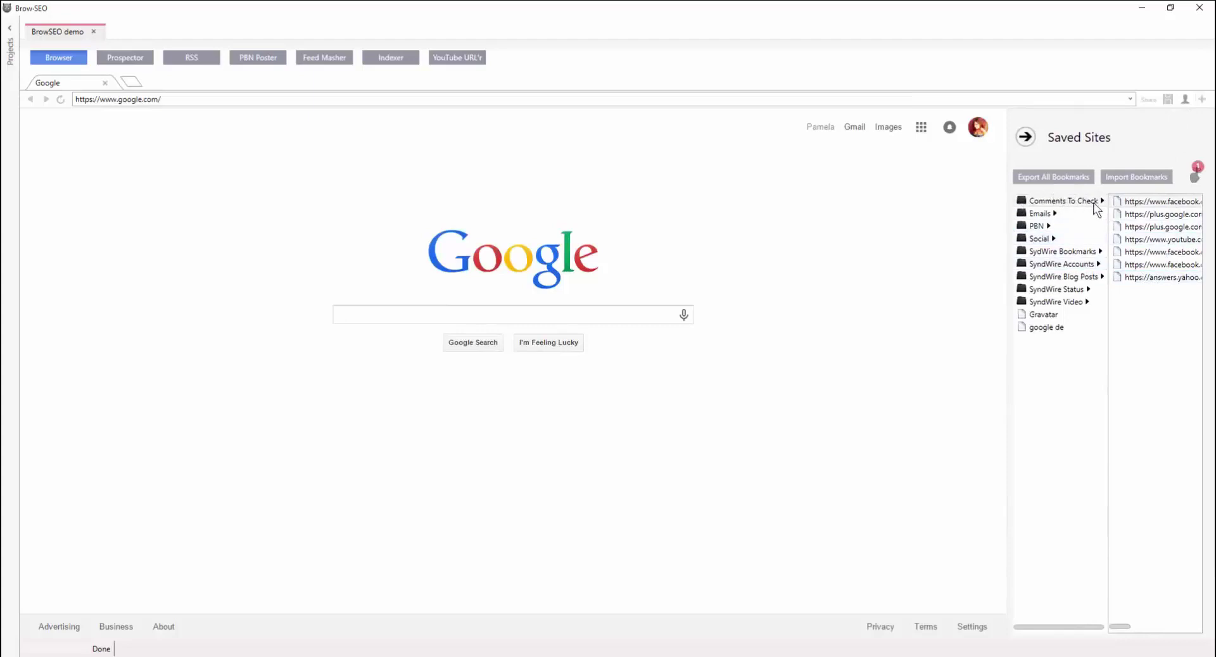
pyautogui.click(1050, 226)
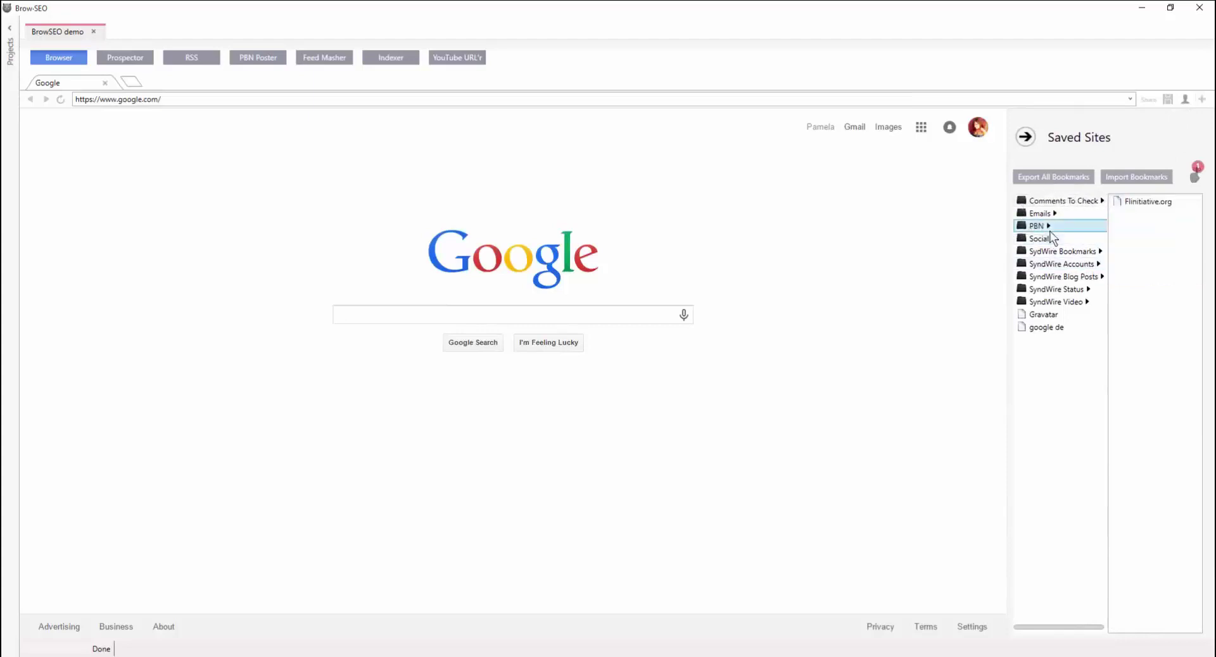
pyautogui.click(1064, 201)
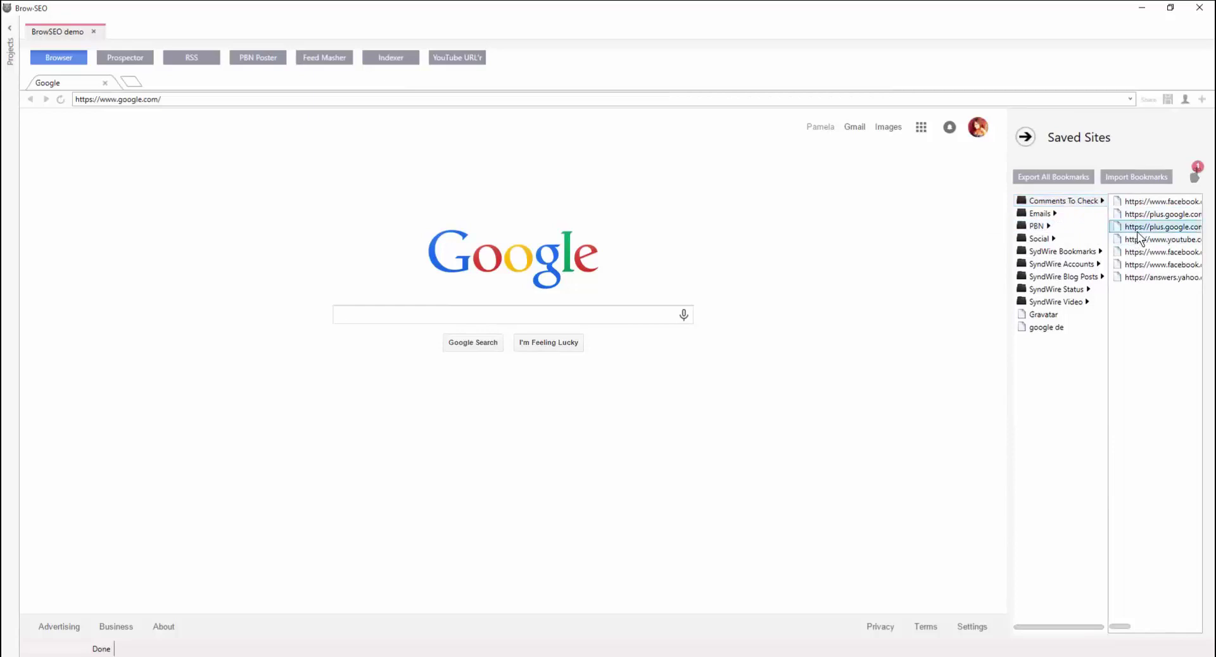
pyautogui.click(1194, 172)
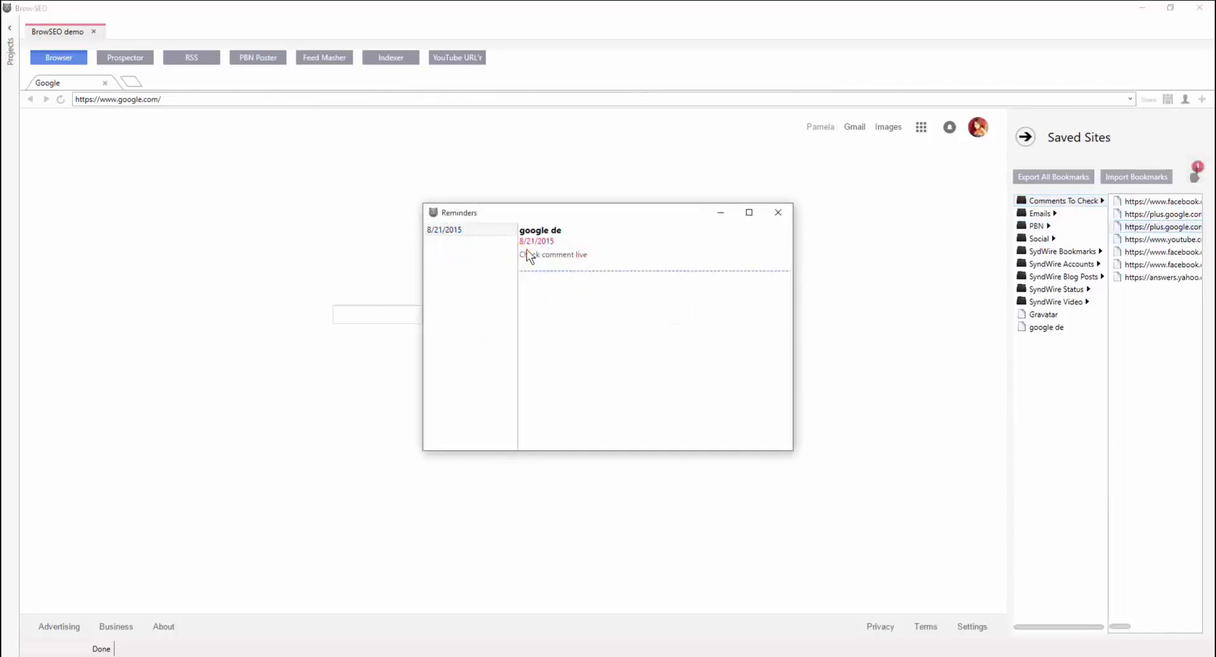
pyautogui.click(777, 212)
# Step: Browse the Emails, PBN and Social folders of the saved sites and open the Facebook bookmark from Social
pyautogui.click(1043, 238)
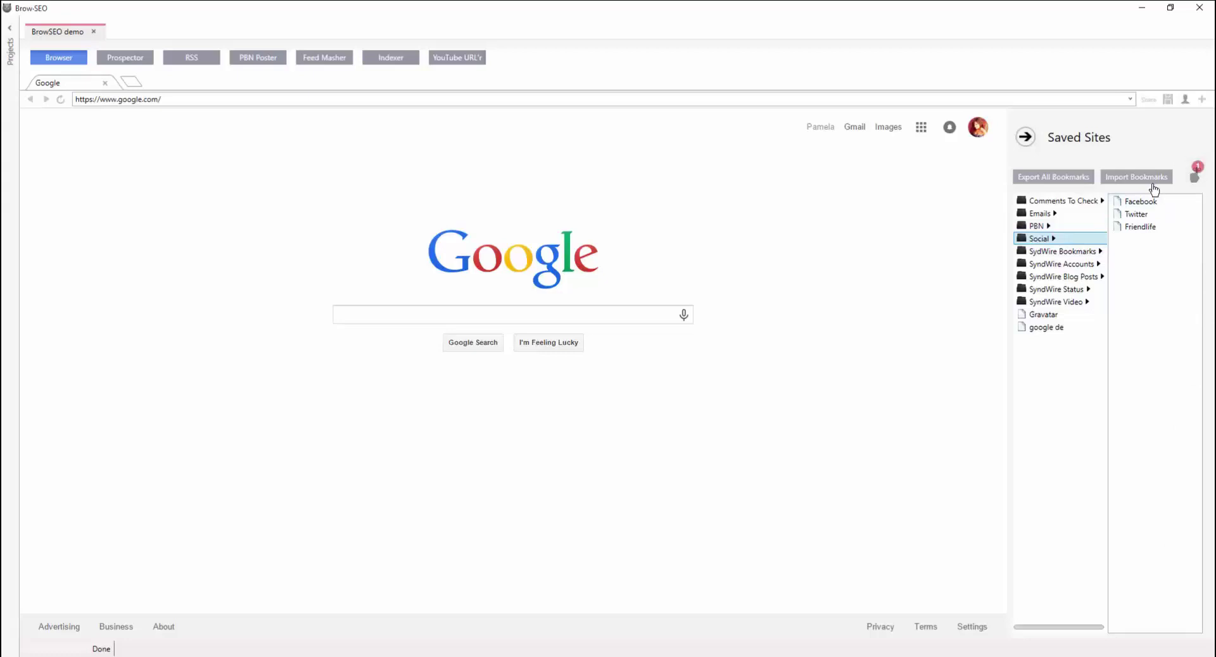
pyautogui.click(1042, 216)
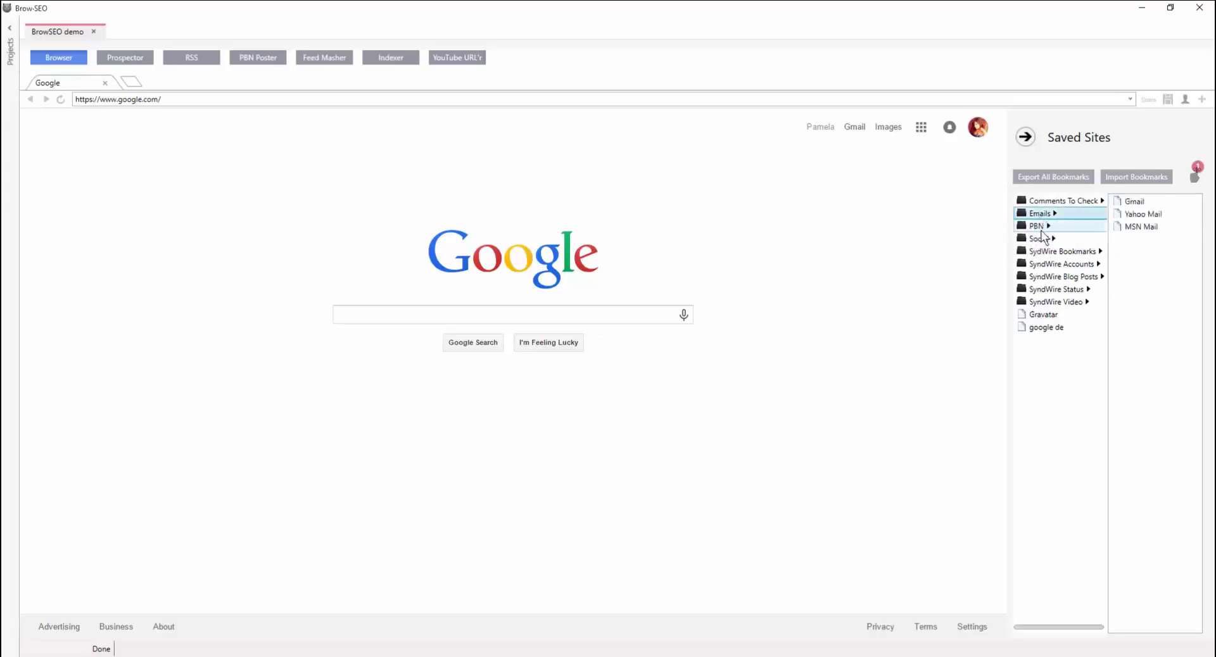
pyautogui.click(1038, 226)
pyautogui.click(1041, 239)
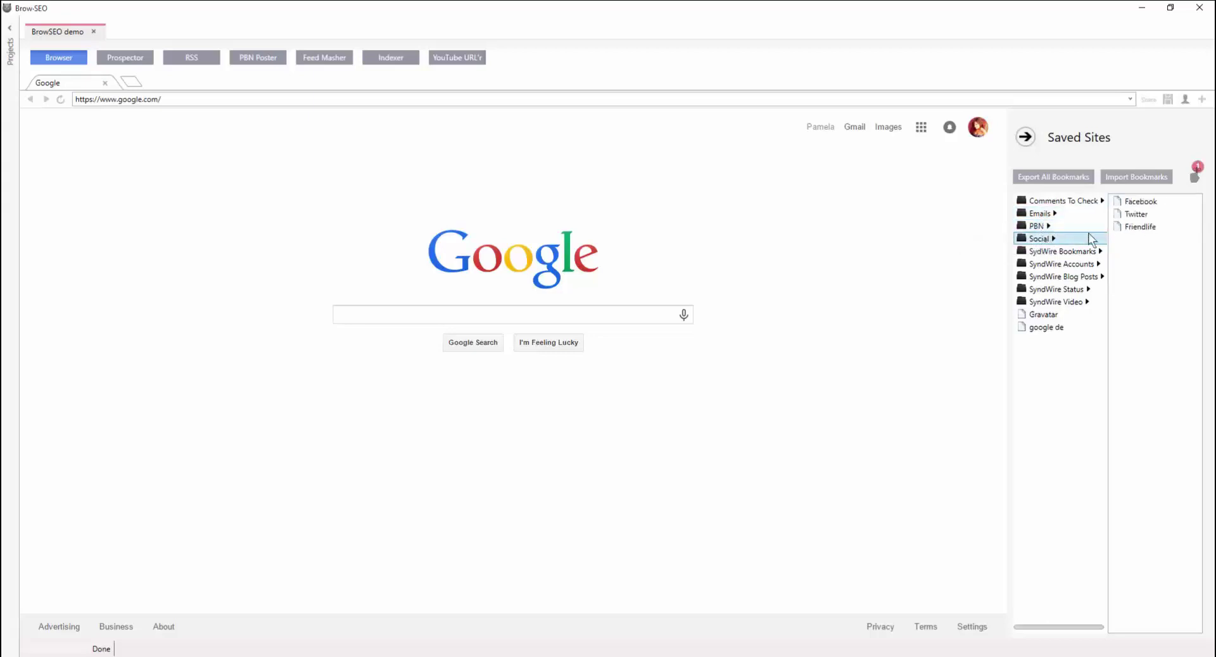
pyautogui.click(1140, 202)
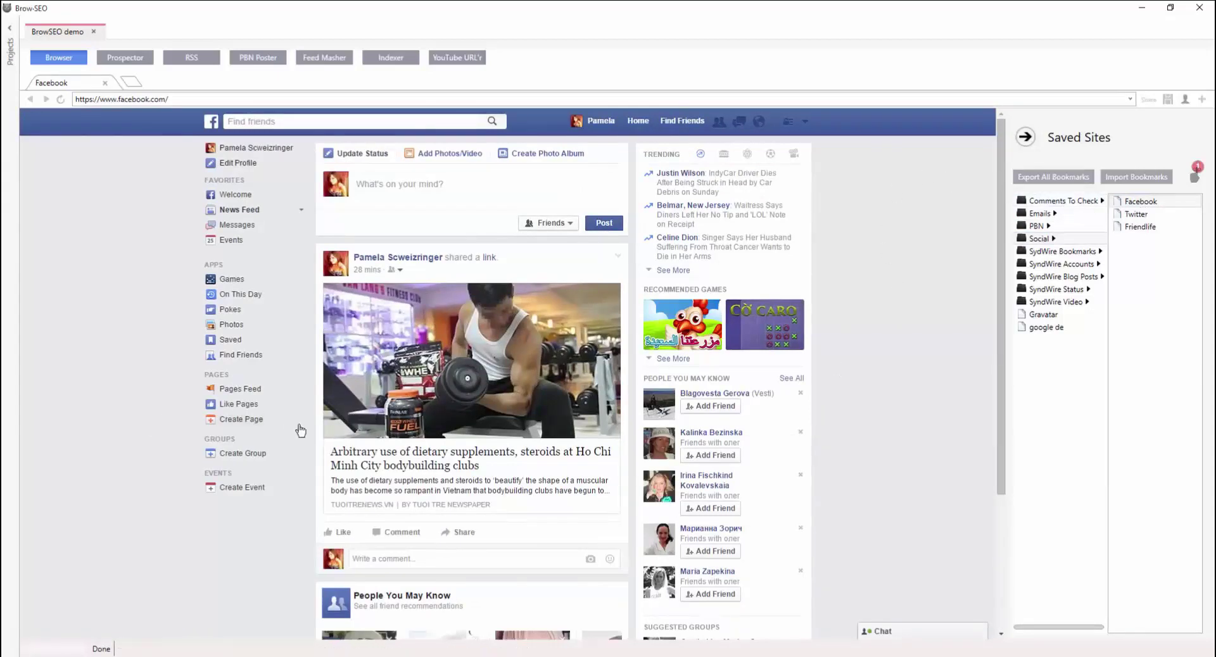
# Step: Examine the Facebook news feed, reload the home page, and open the account's own profile to look through its timeline
pyautogui.scroll(-3, 480, 397)
pyautogui.scroll(-3, 481, 397)
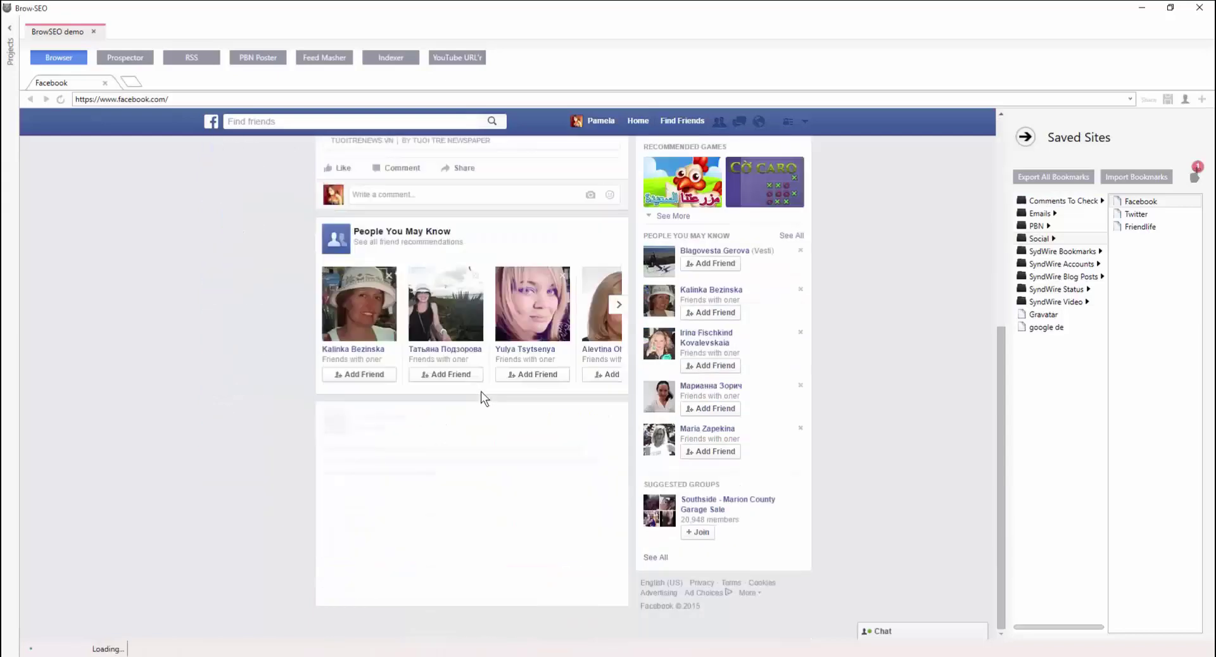
pyautogui.scroll(6, 451, 423)
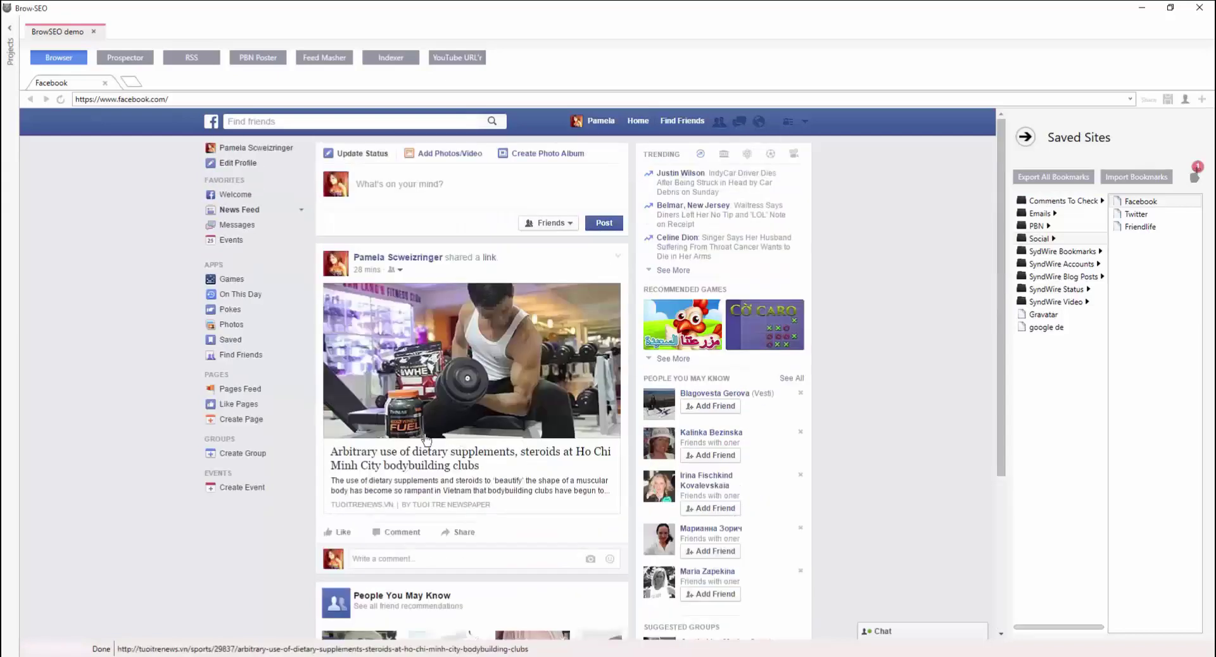
pyautogui.scroll(-3, 418, 443)
pyautogui.scroll(3, 393, 459)
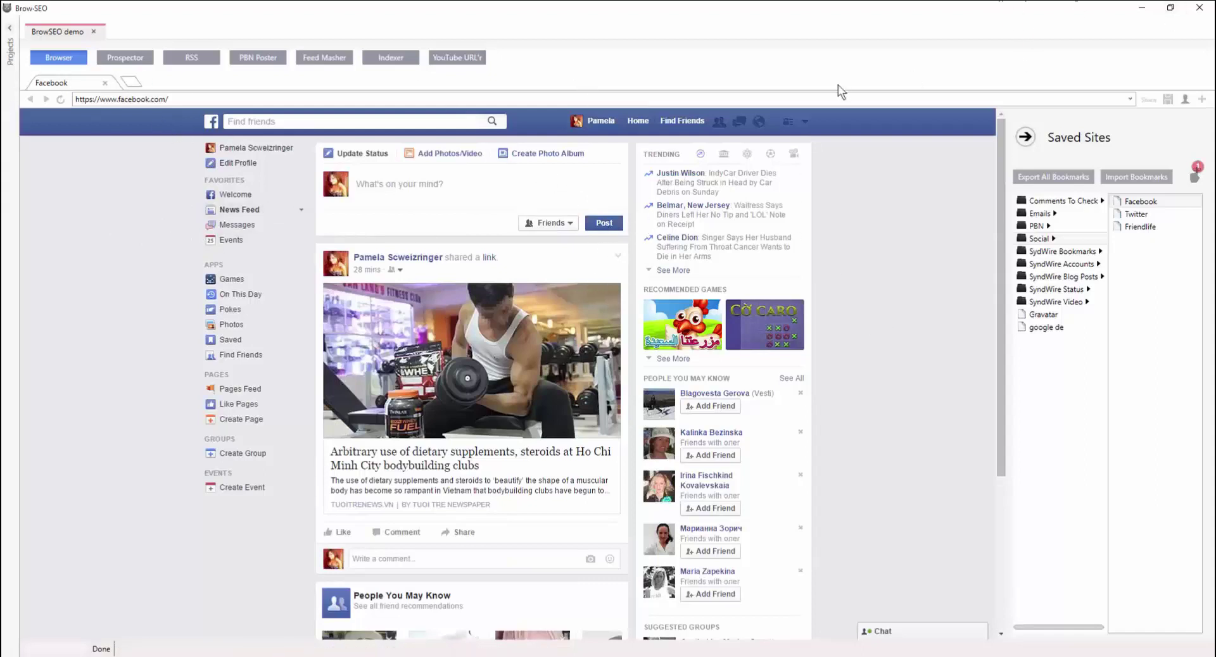
pyautogui.click(638, 121)
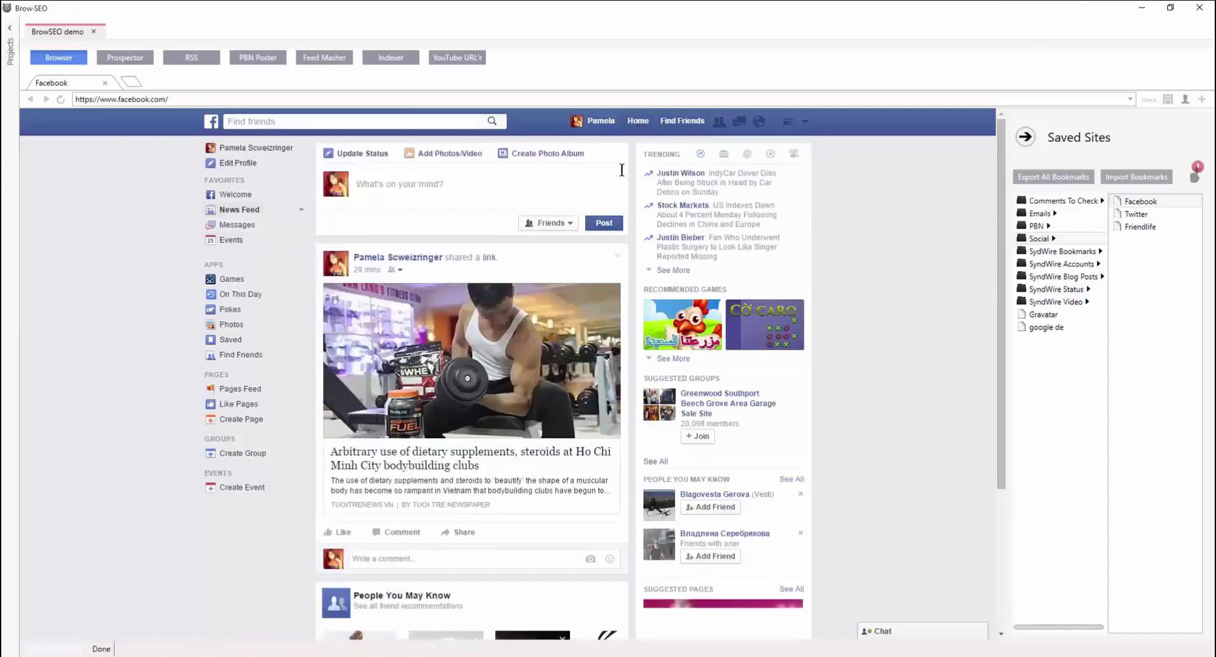
pyautogui.click(602, 122)
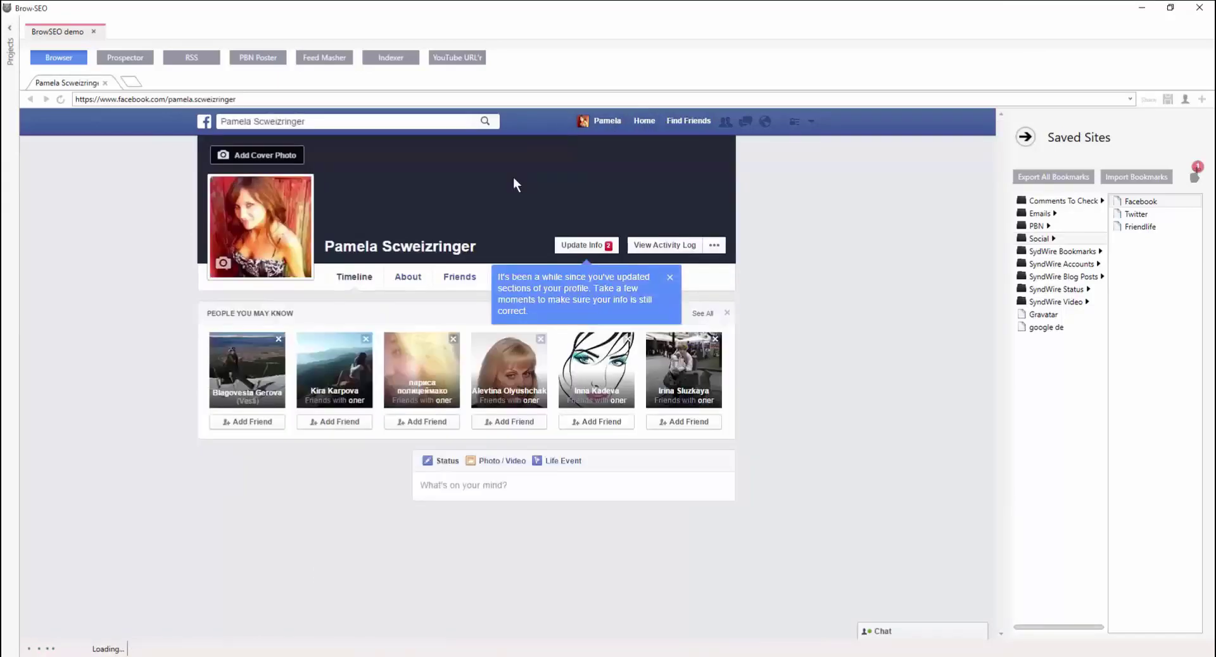
pyautogui.scroll(-10, 344, 360)
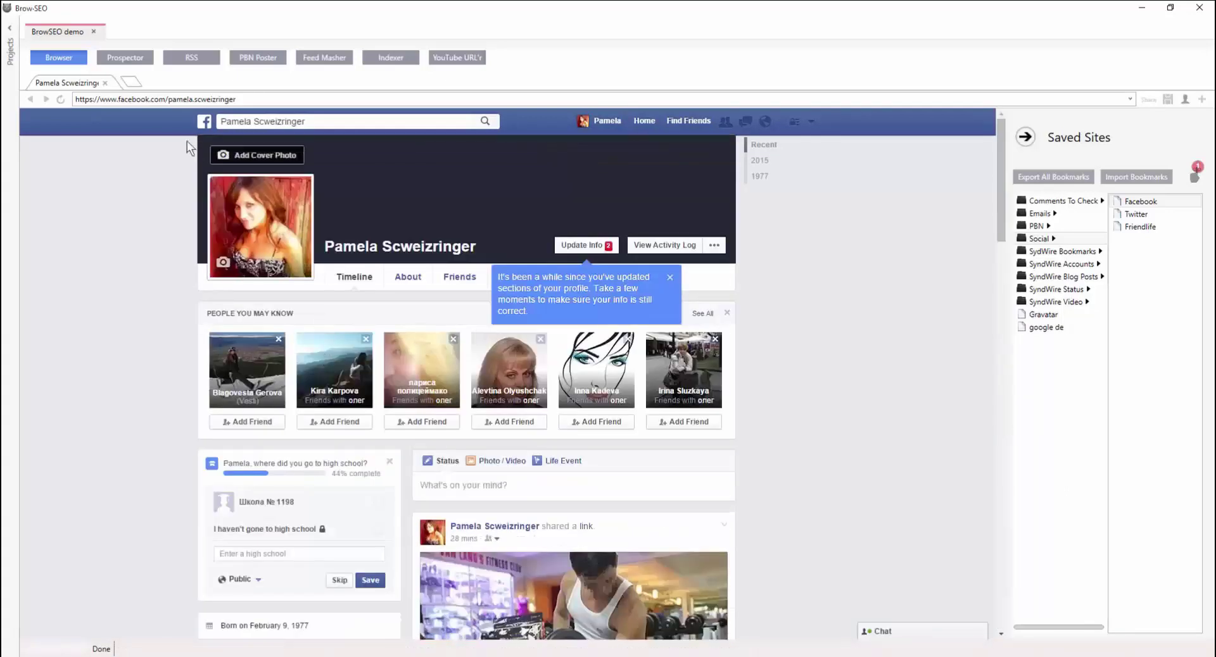
# Step: Search the Prospector for do-follow comment blogs with the keyword "diet" and Keyword in URL enabled
pyautogui.click(123, 61)
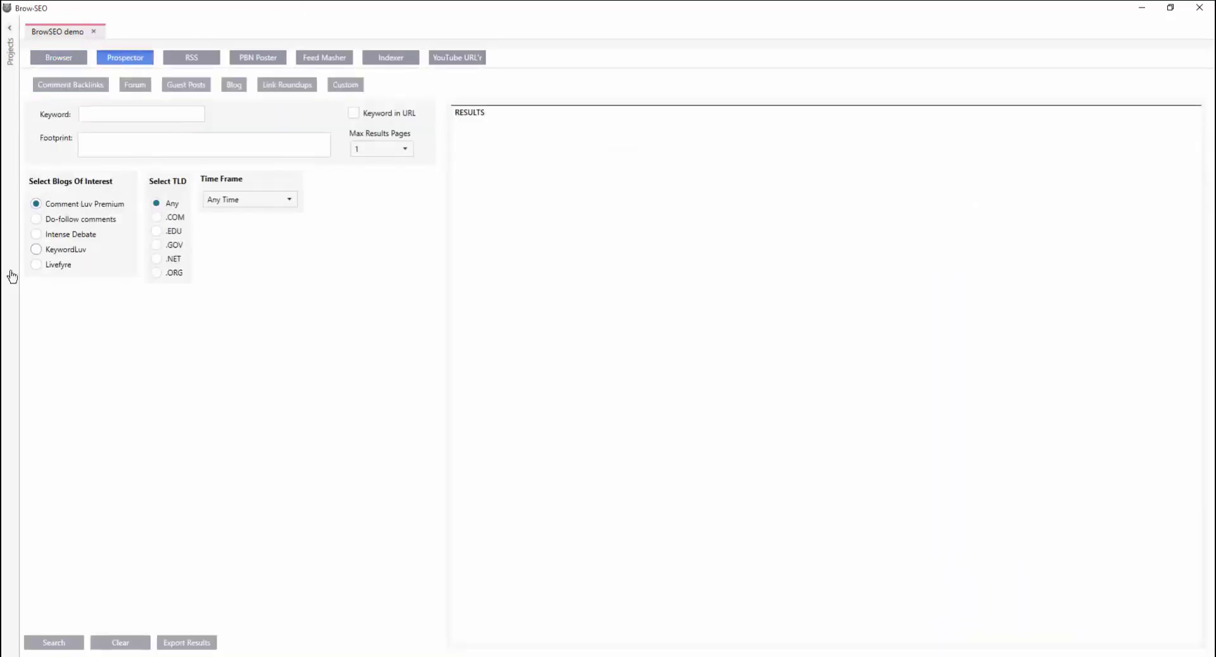
pyautogui.click(35, 219)
pyautogui.click(92, 115)
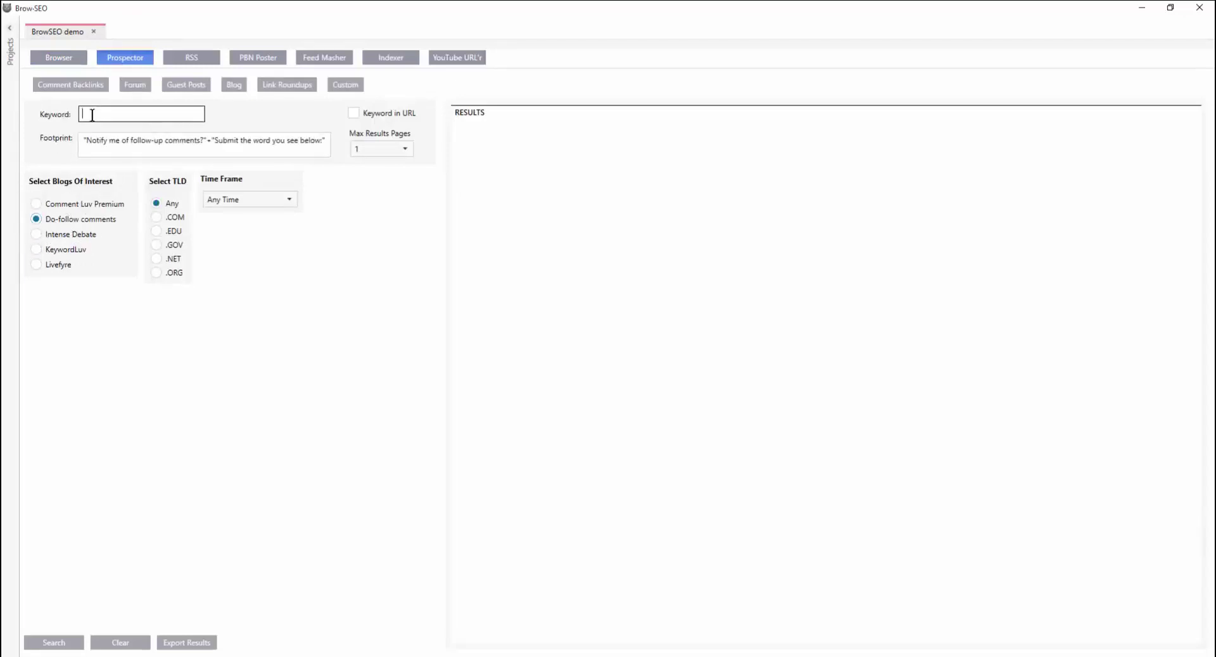
pyautogui.write('diet')
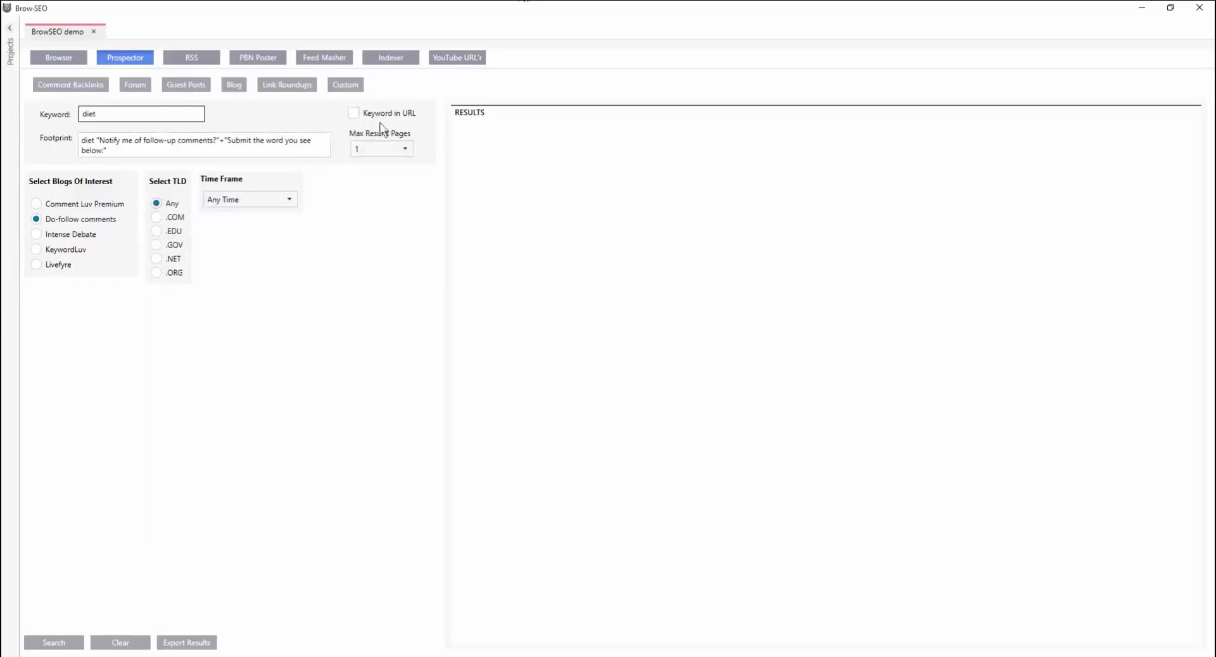
pyautogui.click(353, 113)
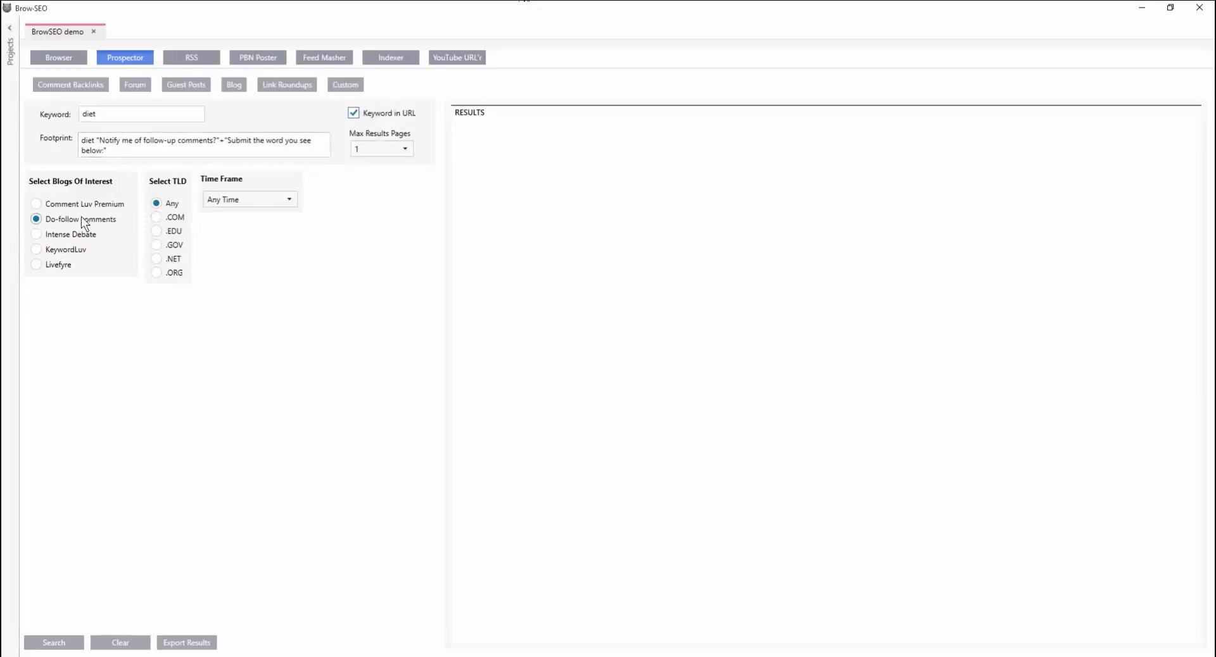
pyautogui.click(51, 644)
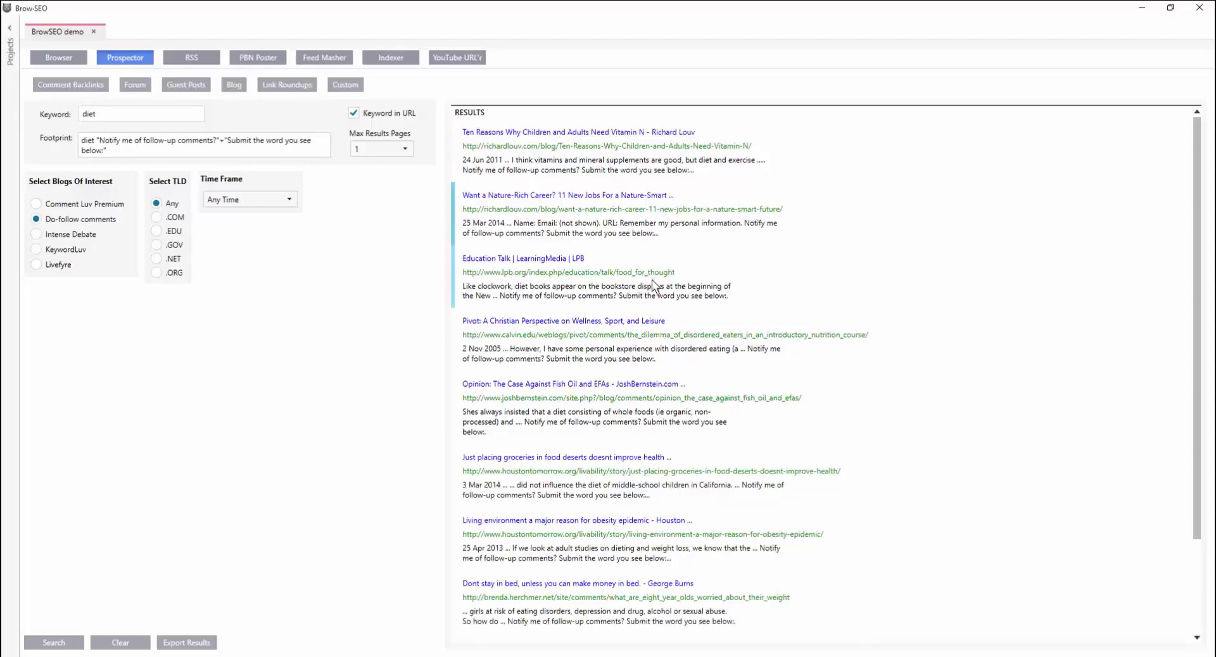
# Step: Look through the search results and send "Pivot: A Christian Perspective on Wellness, Sport, and Leisure" to the browser
pyautogui.scroll(-3, 655, 279)
pyautogui.scroll(3, 654, 280)
pyautogui.scroll(-1, 626, 260)
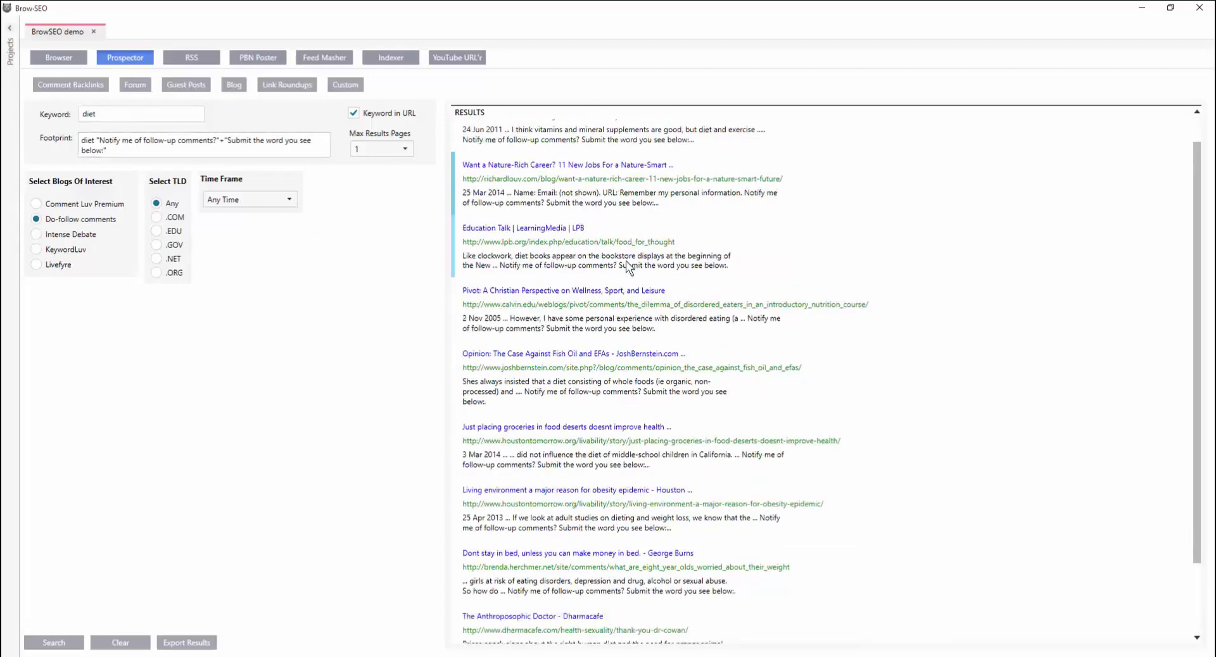
pyautogui.rightClick(543, 323)
pyautogui.click(480, 323)
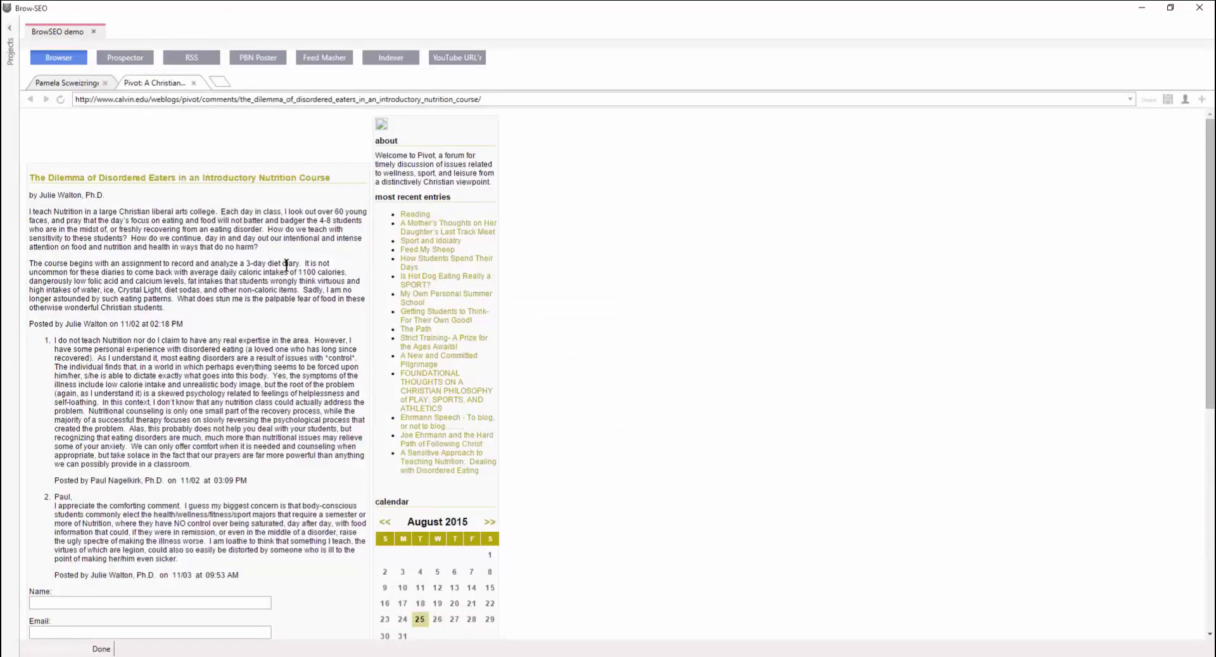
# Step: Examine the Pivot article's comments and comment form, then return to the Prospector results and check the options for that result
pyautogui.scroll(-6, 296, 290)
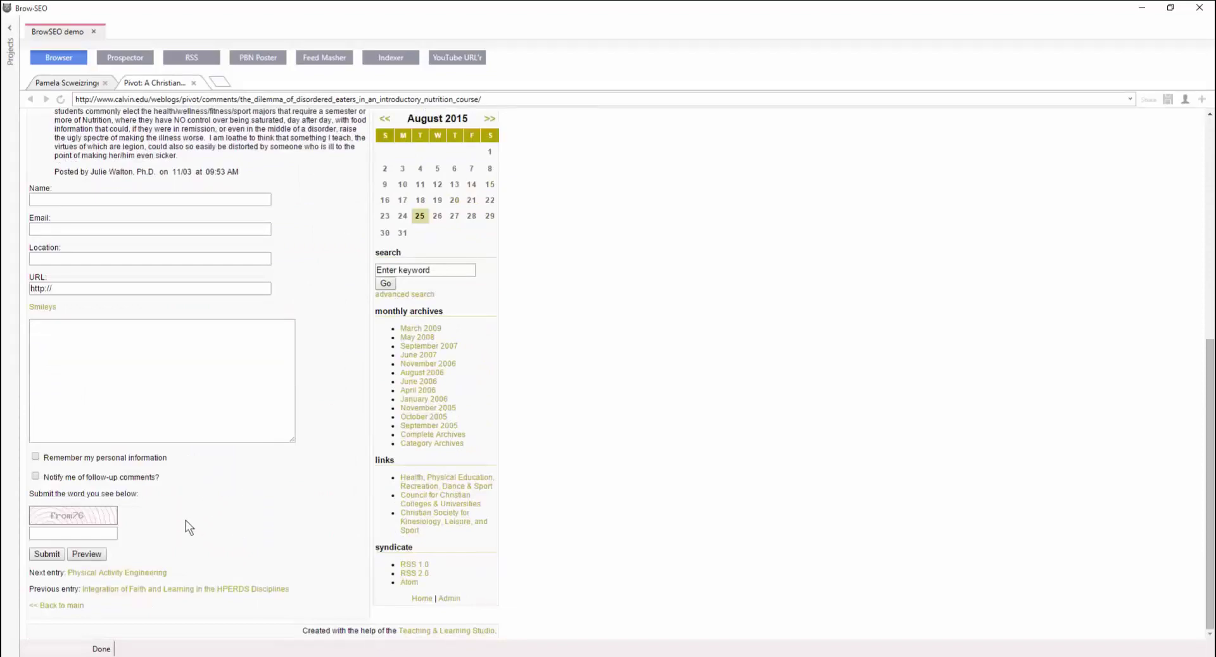
pyautogui.scroll(4, 185, 520)
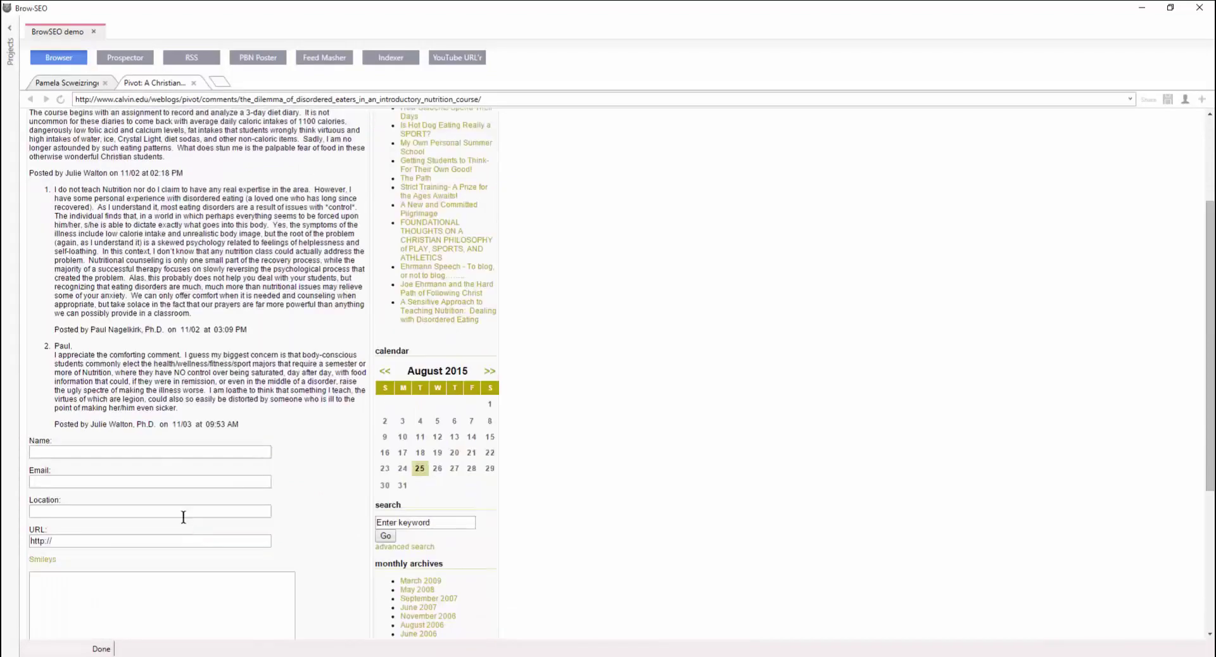
pyautogui.scroll(-4, 287, 441)
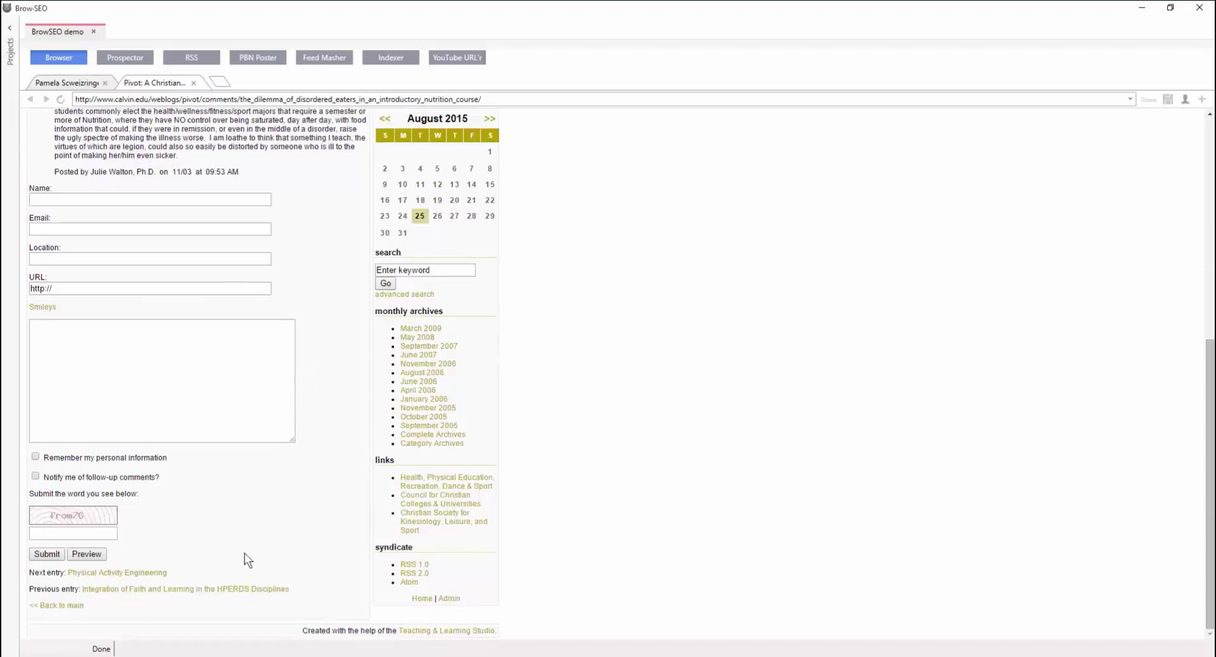
pyautogui.scroll(6, 245, 553)
pyautogui.scroll(-4, 311, 351)
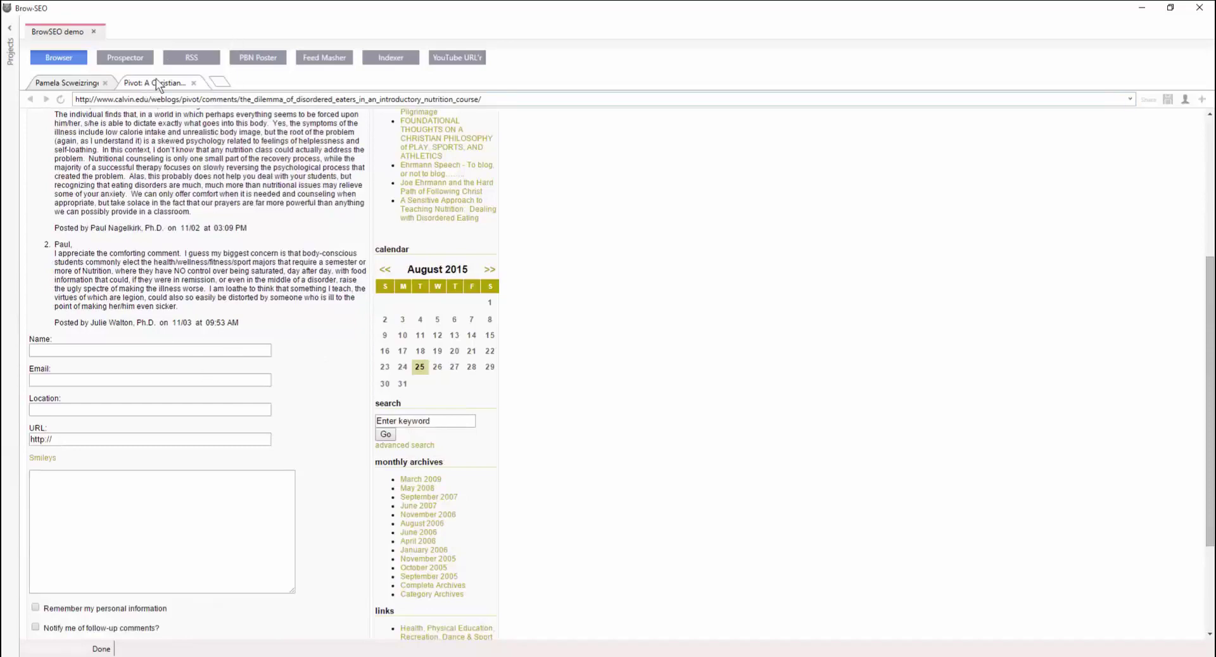
pyautogui.click(124, 60)
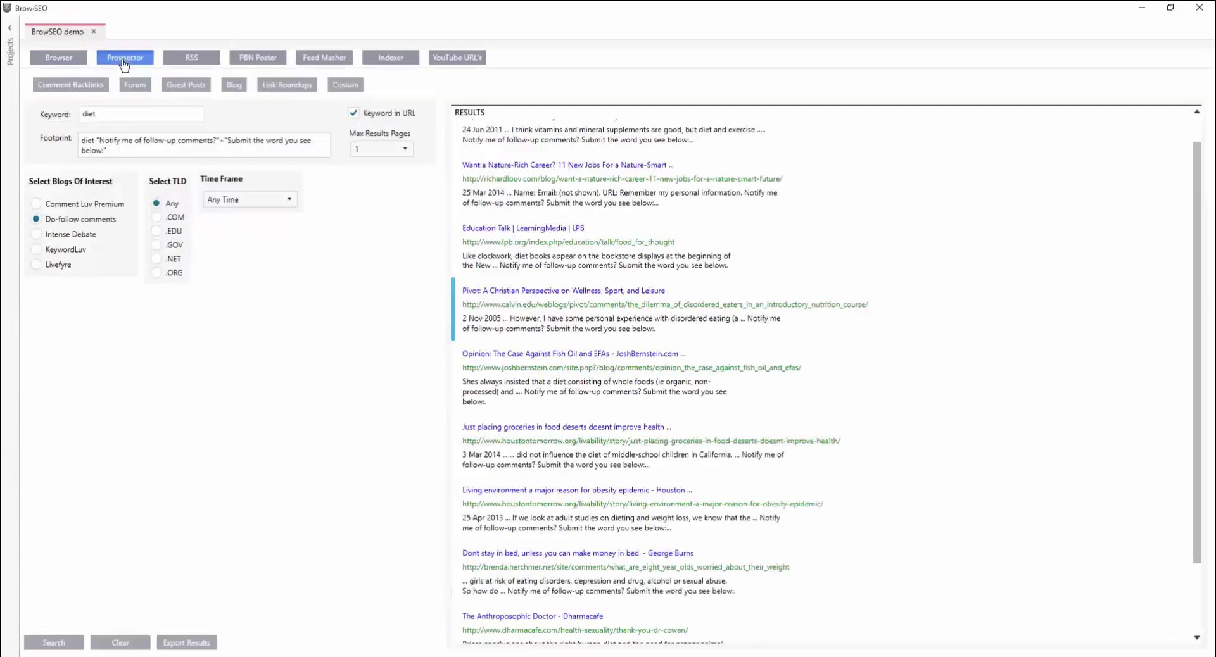
pyautogui.rightClick(509, 310)
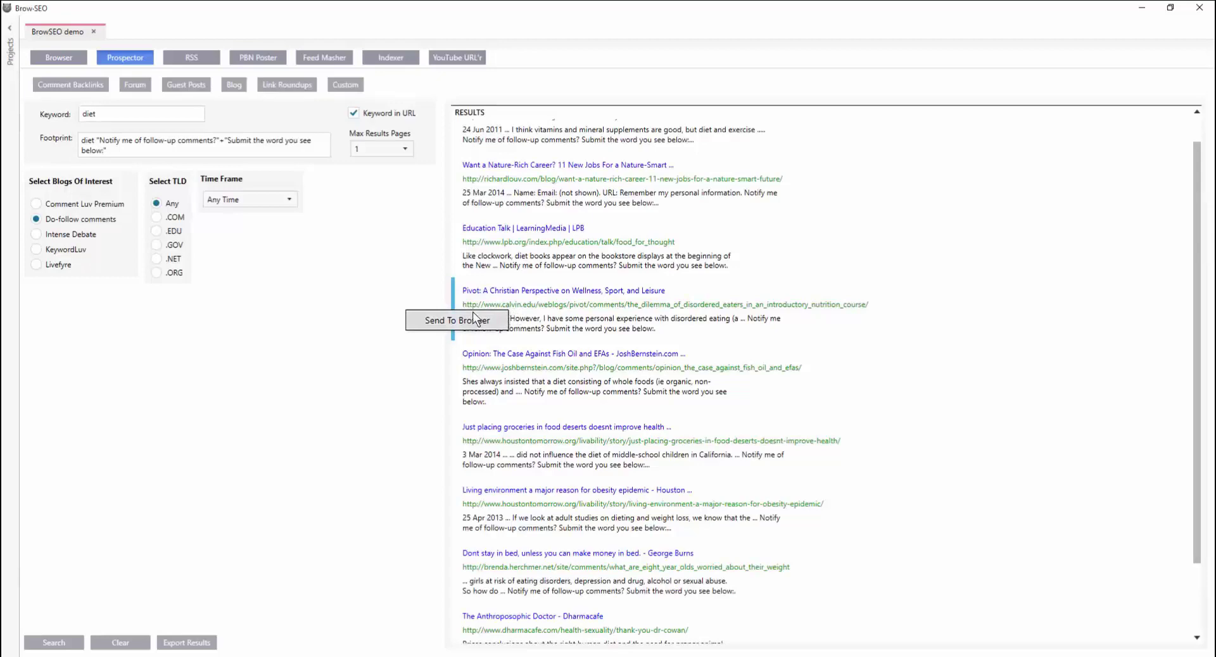
pyautogui.click(372, 252)
# Step: Show the Bodybuilding RSS feed, view its list of source links, and close the list
pyautogui.click(185, 59)
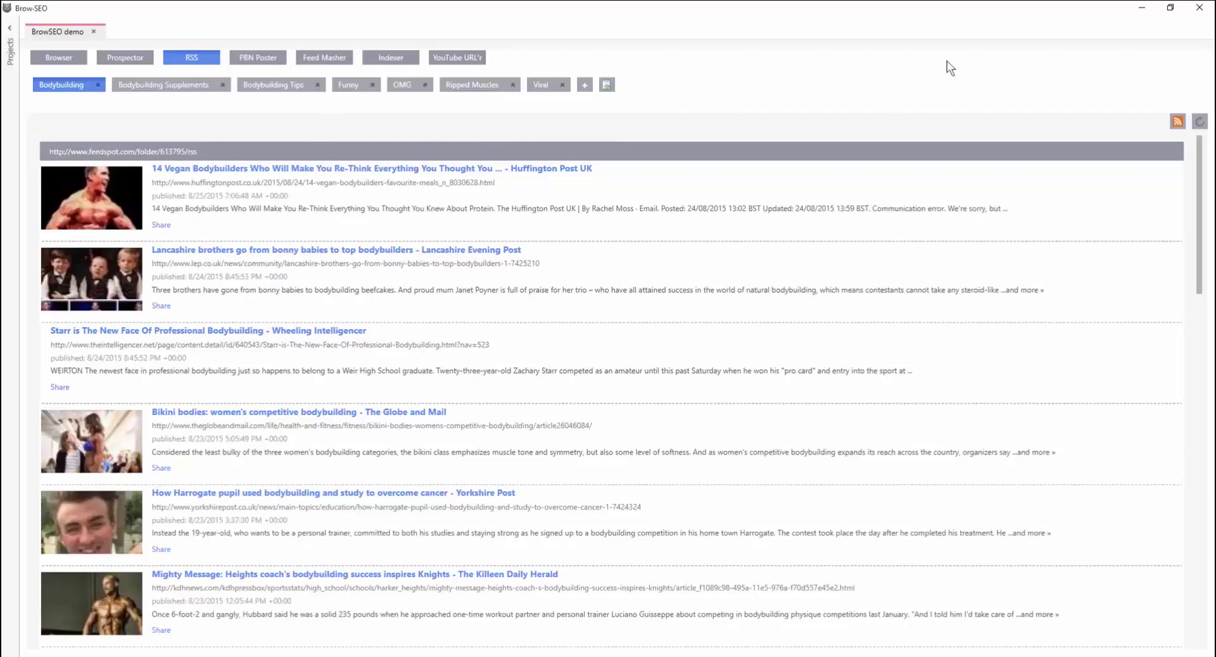
pyautogui.click(1177, 121)
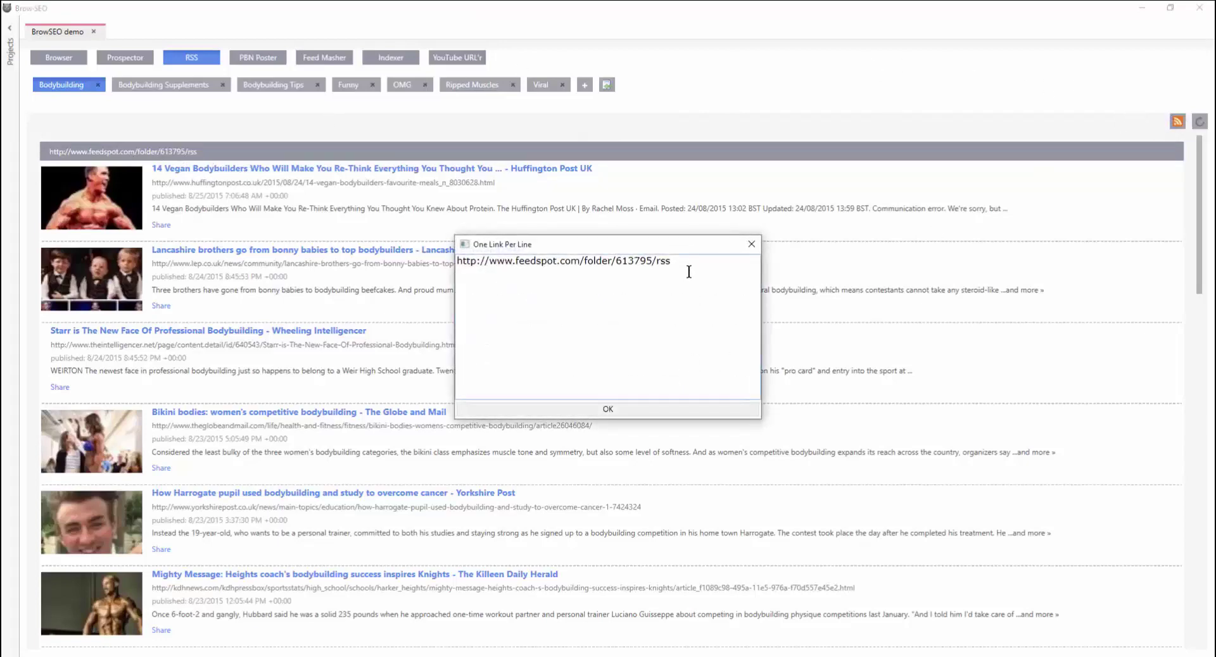
pyautogui.press('Return')
pyautogui.click(751, 244)
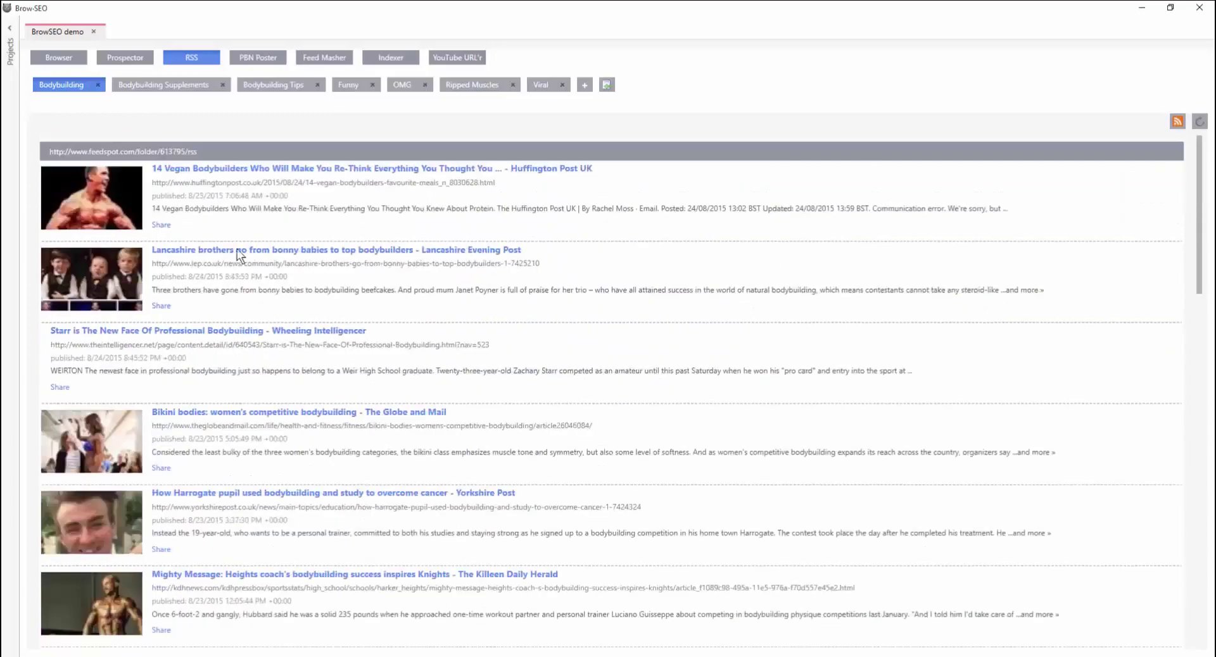
# Step: Share the article "Lancashire brothers go from bonny babies to top bodybuilders" on Facebook and close the sharing window
pyautogui.click(163, 306)
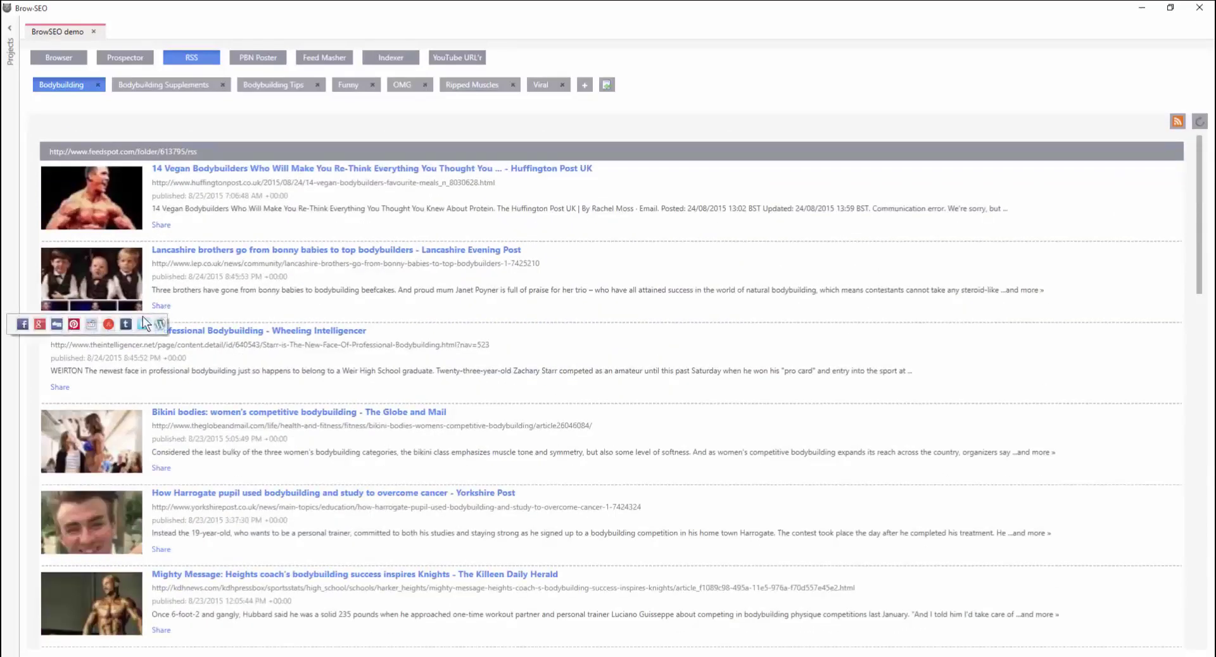
pyautogui.click(21, 325)
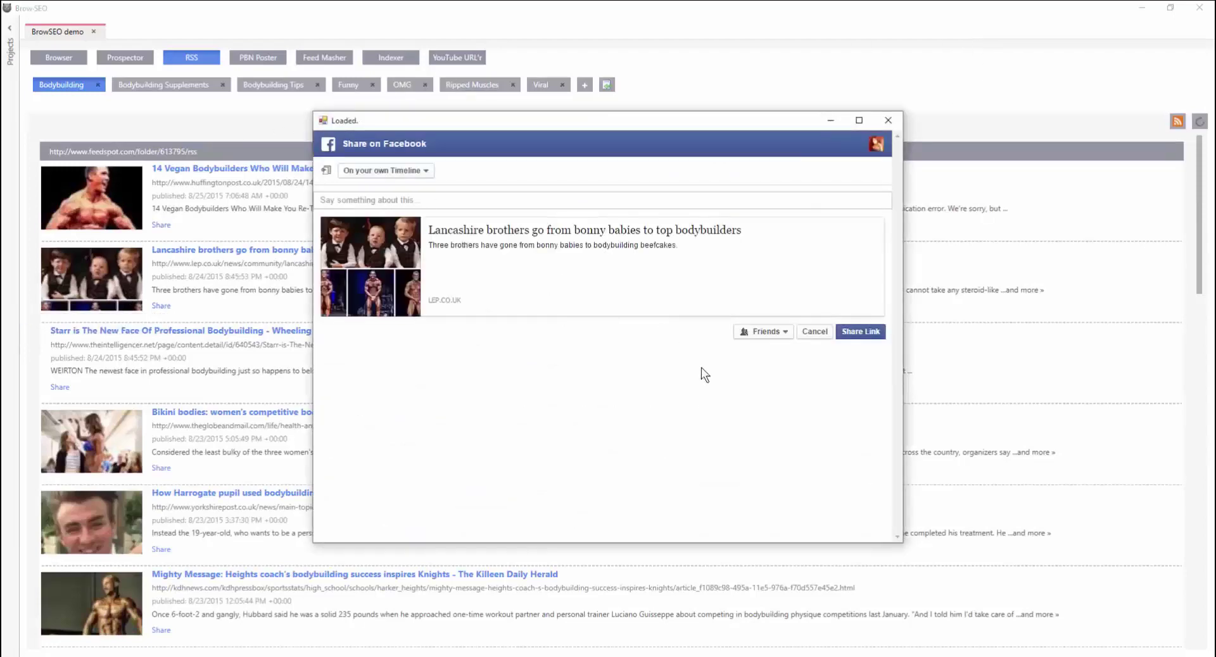
pyautogui.click(868, 331)
pyautogui.click(886, 120)
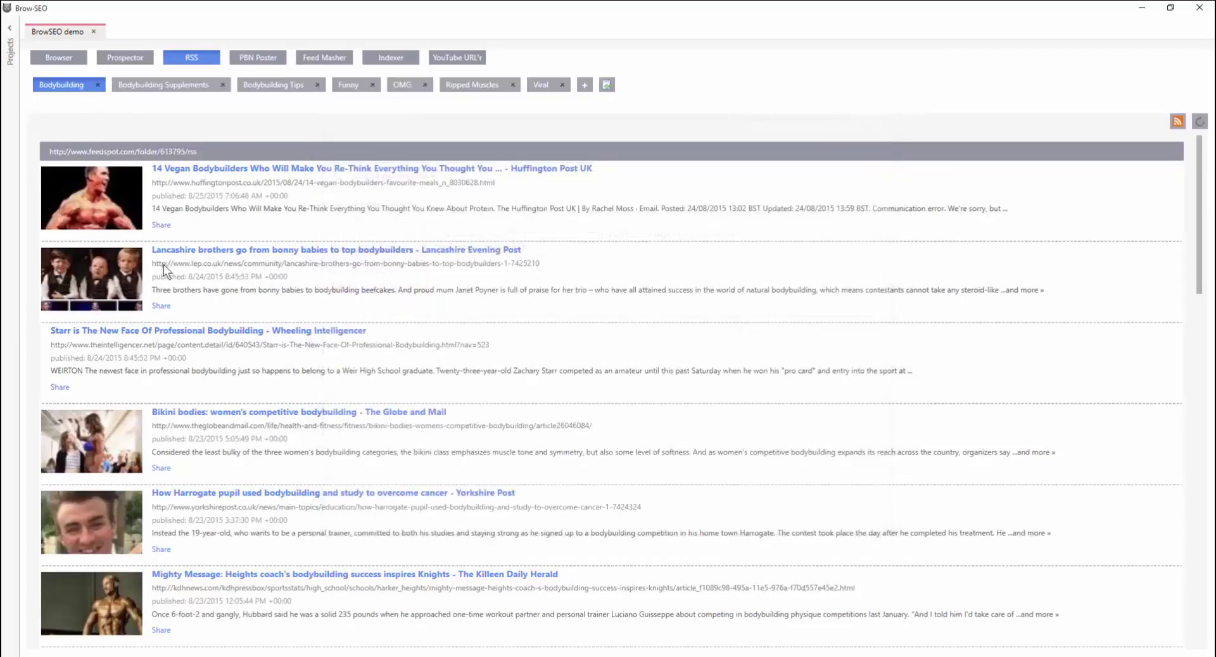
# Step: Send the Lancashire brothers and the Harrogate pupil articles from the Bodybuilding feed to the Feed Masher
pyautogui.click(161, 306)
pyautogui.rightClick(265, 276)
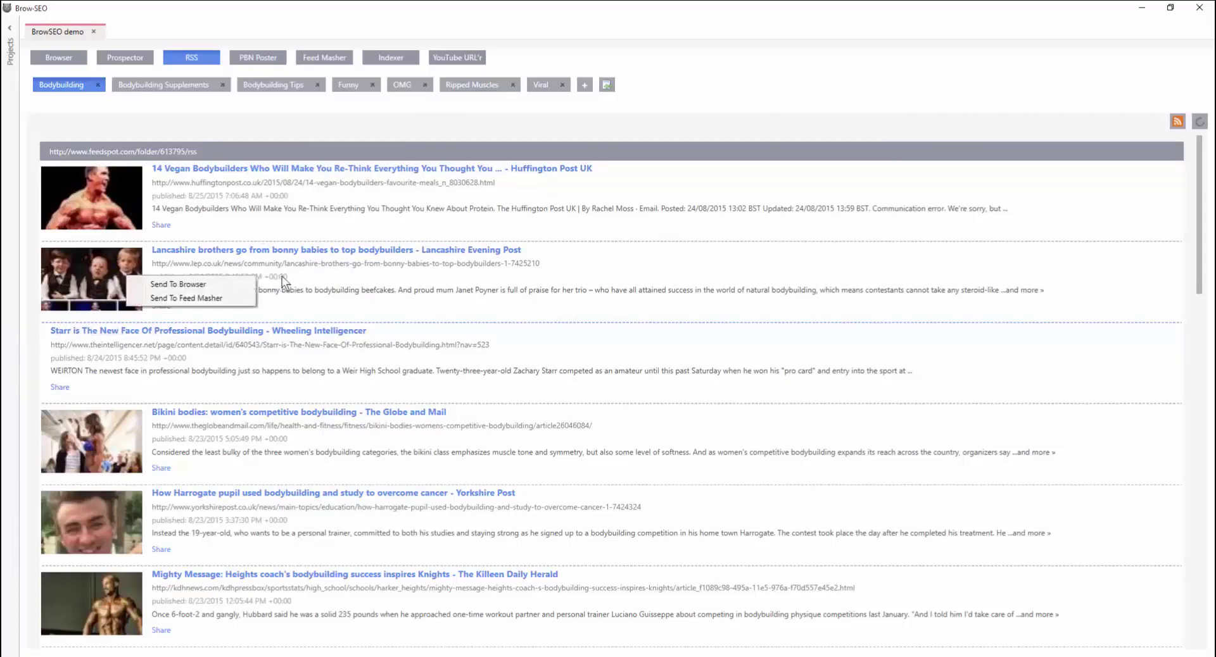
pyautogui.click(230, 301)
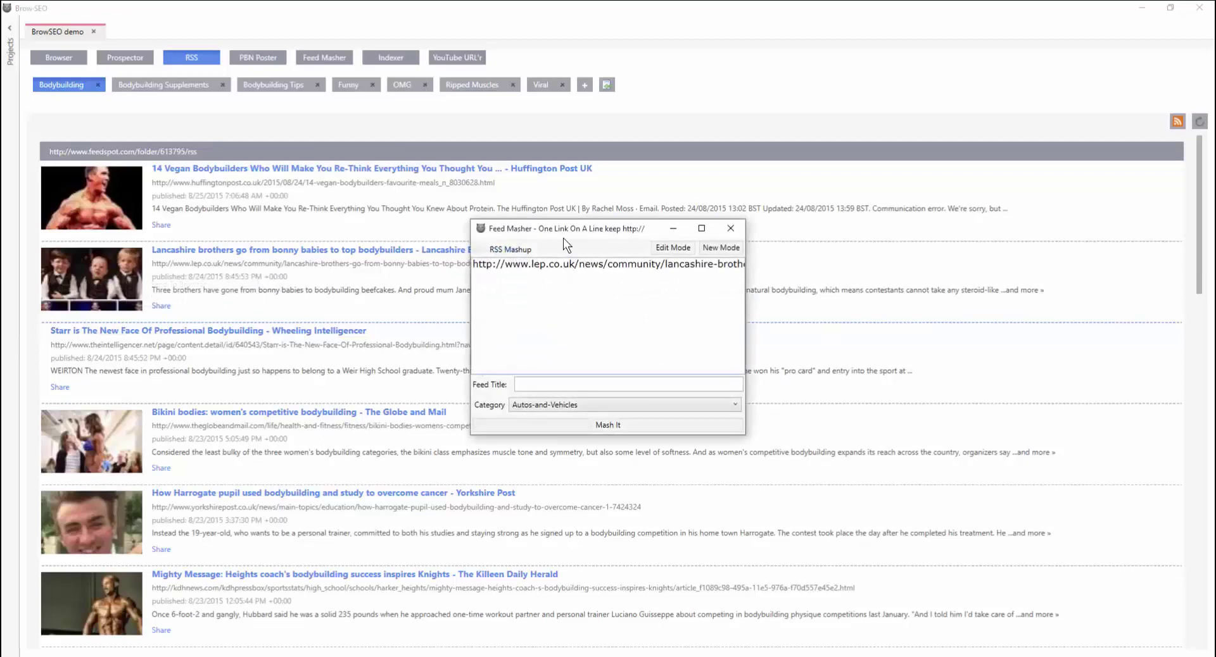
pyautogui.moveTo(553, 231); pyautogui.dragTo(423, 159)
pyautogui.click(211, 533)
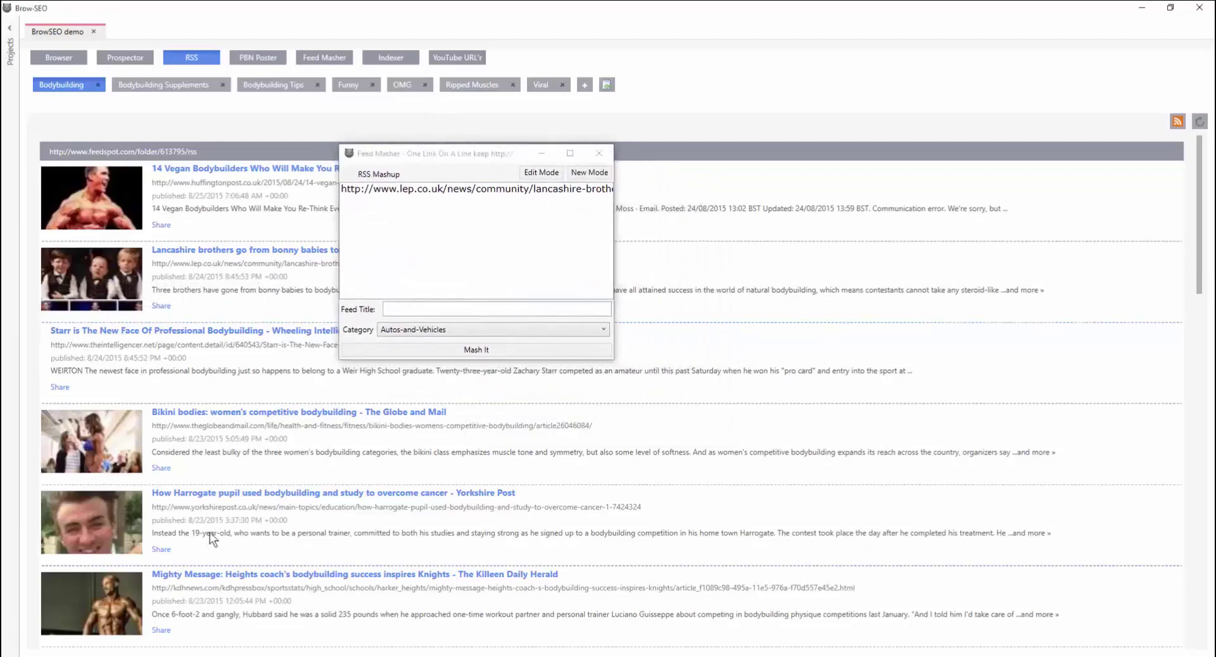
pyautogui.rightClick(212, 520)
pyautogui.click(191, 542)
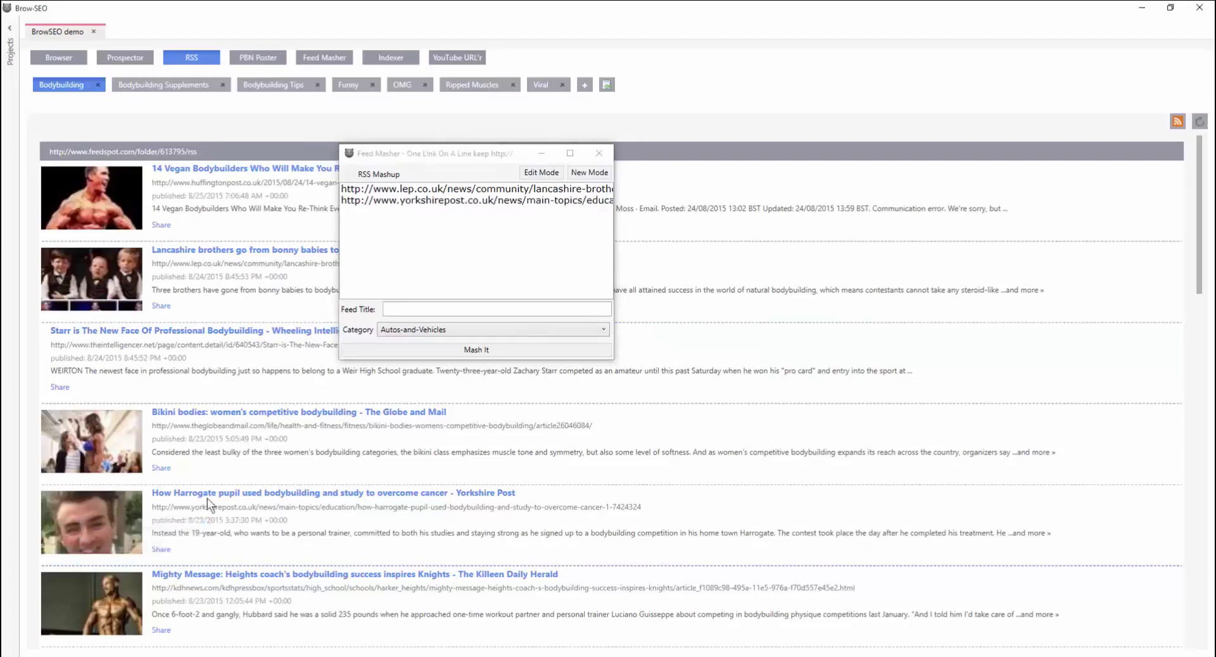
# Step: Send the "Mighty Message: Heights coach's bodybuilding success inspires Knights" article to the Feed Masher and close its window
pyautogui.moveTo(445, 149); pyautogui.dragTo(697, 116)
pyautogui.rightClick(257, 577)
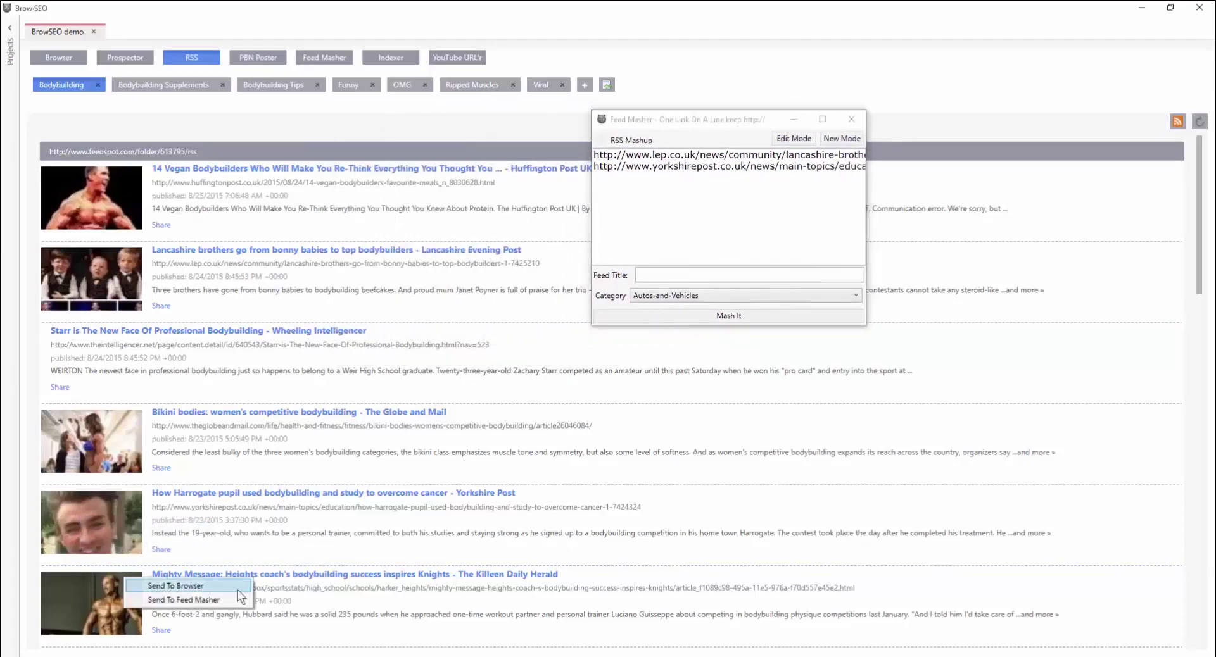
pyautogui.click(233, 598)
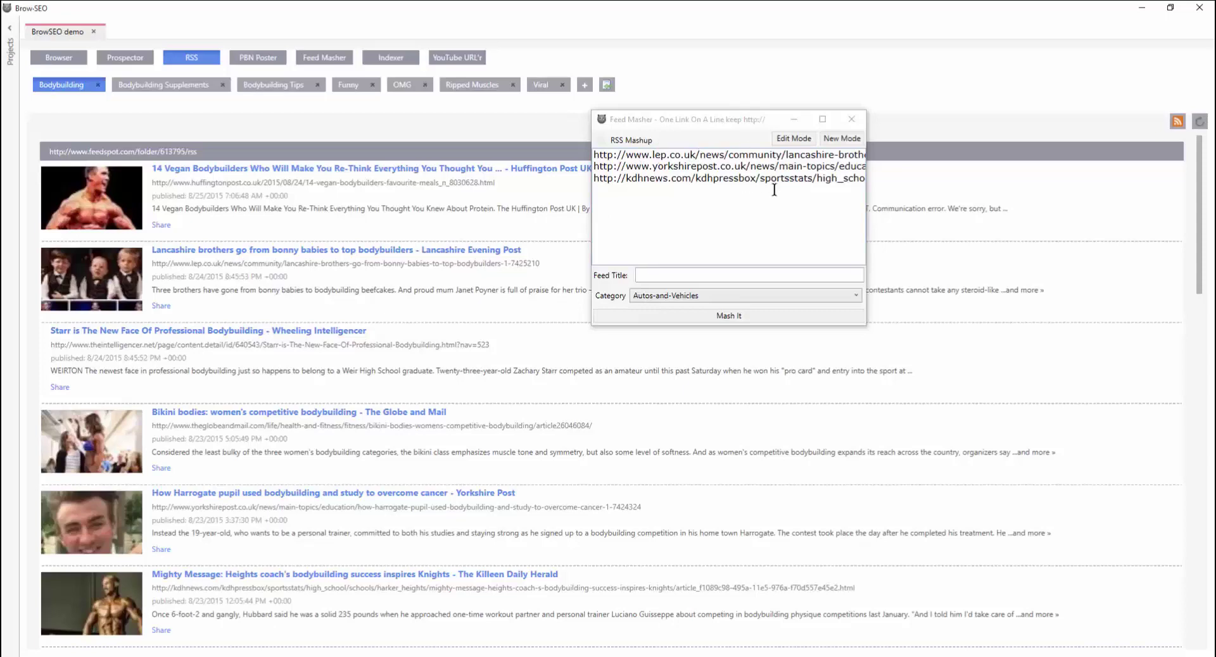
pyautogui.click(754, 194)
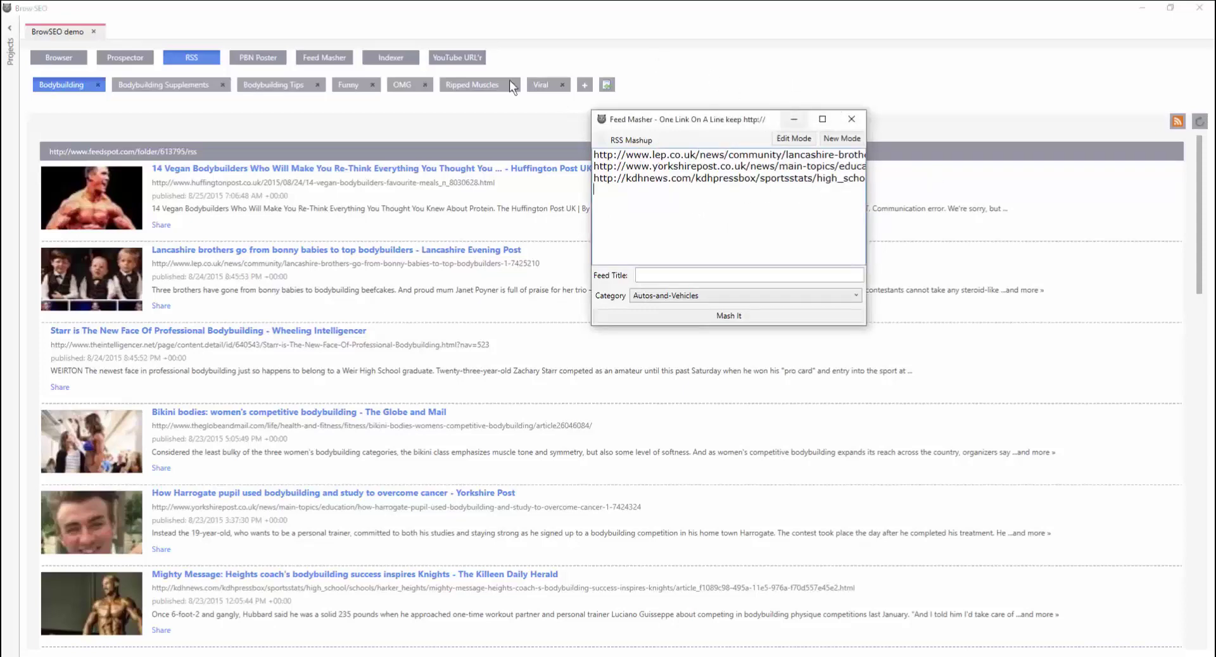
pyautogui.click(851, 119)
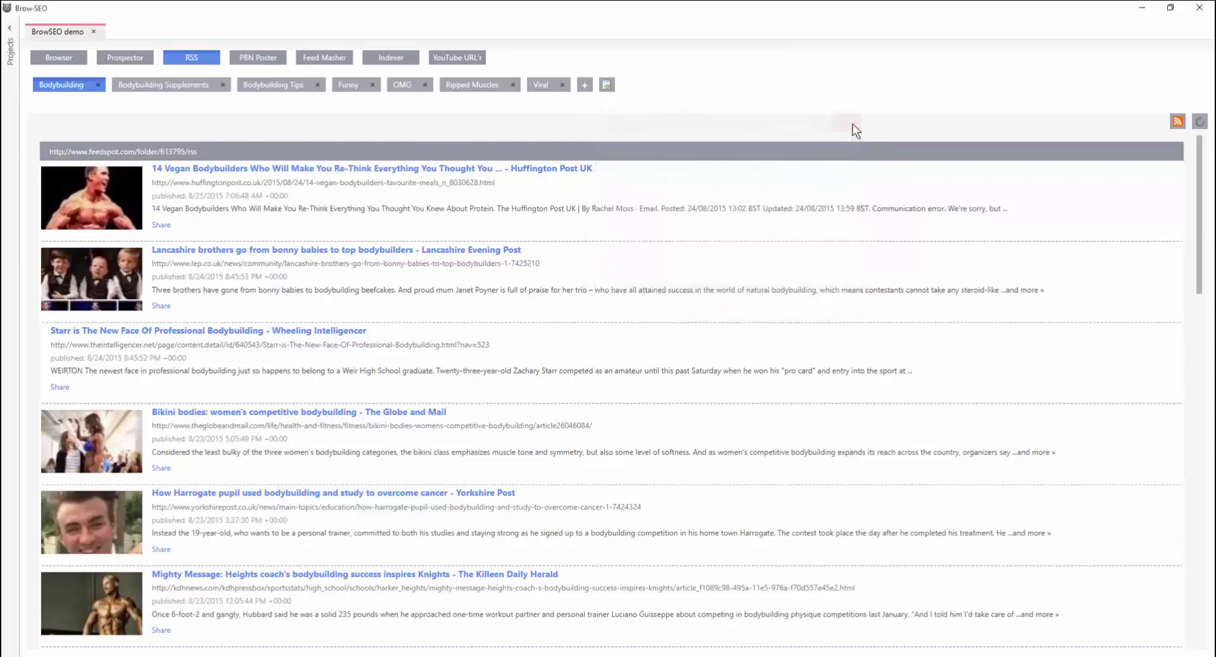
# Step: View the PBN Poster's blank post editor and return to the Bodybuilding RSS feed
pyautogui.click(249, 63)
pyautogui.click(74, 154)
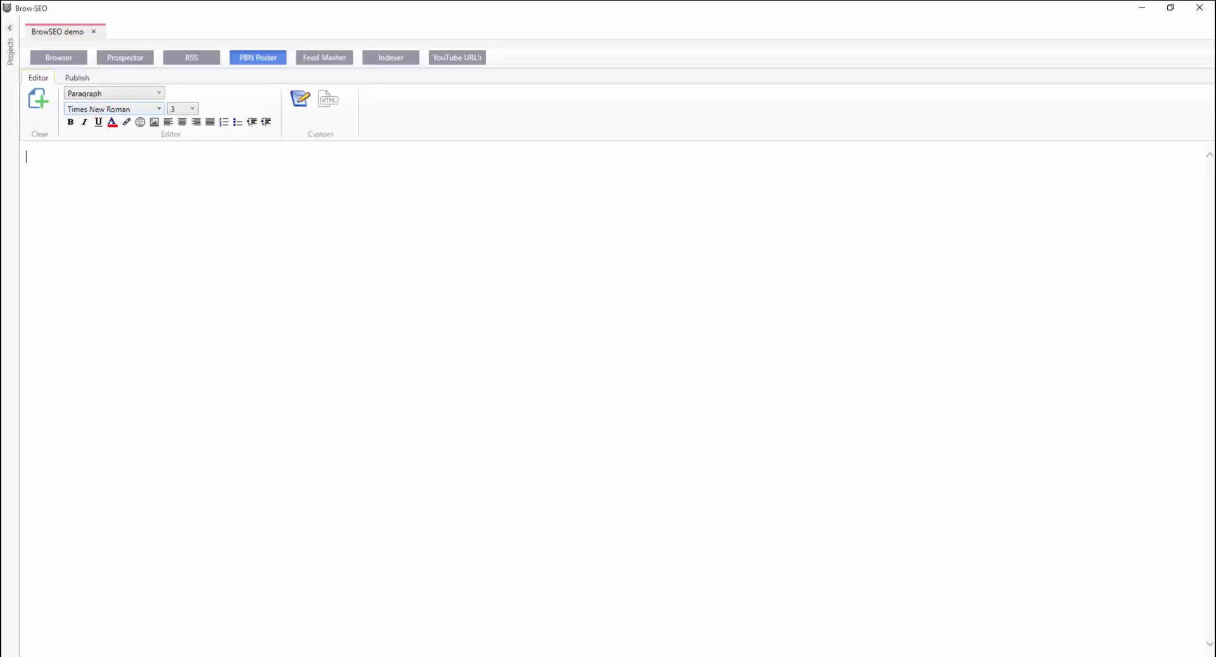
pyautogui.click(182, 63)
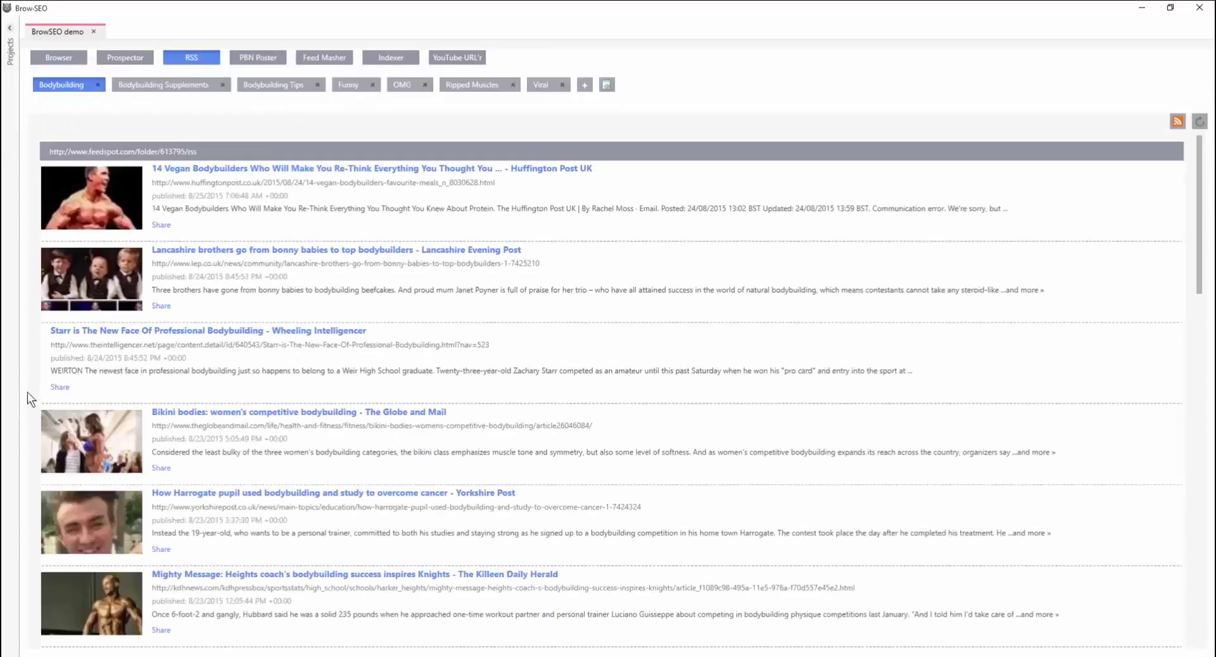
# Step: Open the PBN Poster, examine its publishing options and platform selection for Wordpress and Drupal, and close the platform window
pyautogui.click(54, 387)
pyautogui.click(260, 58)
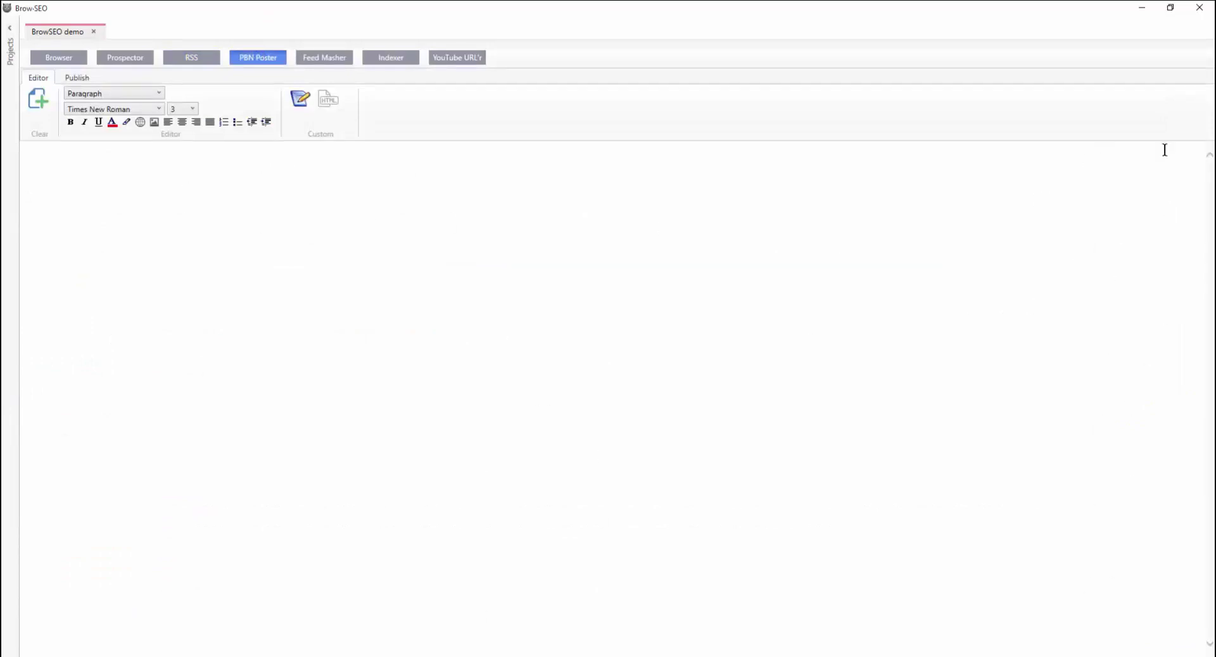
pyautogui.click(1129, 167)
pyautogui.click(75, 81)
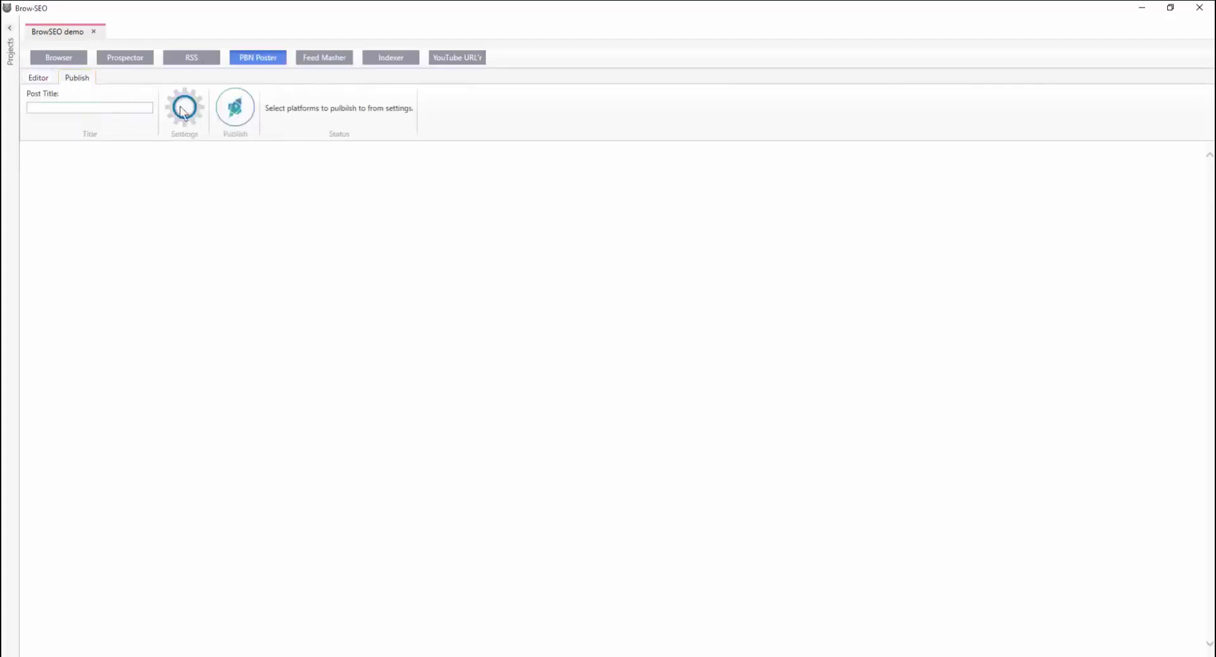
pyautogui.click(184, 119)
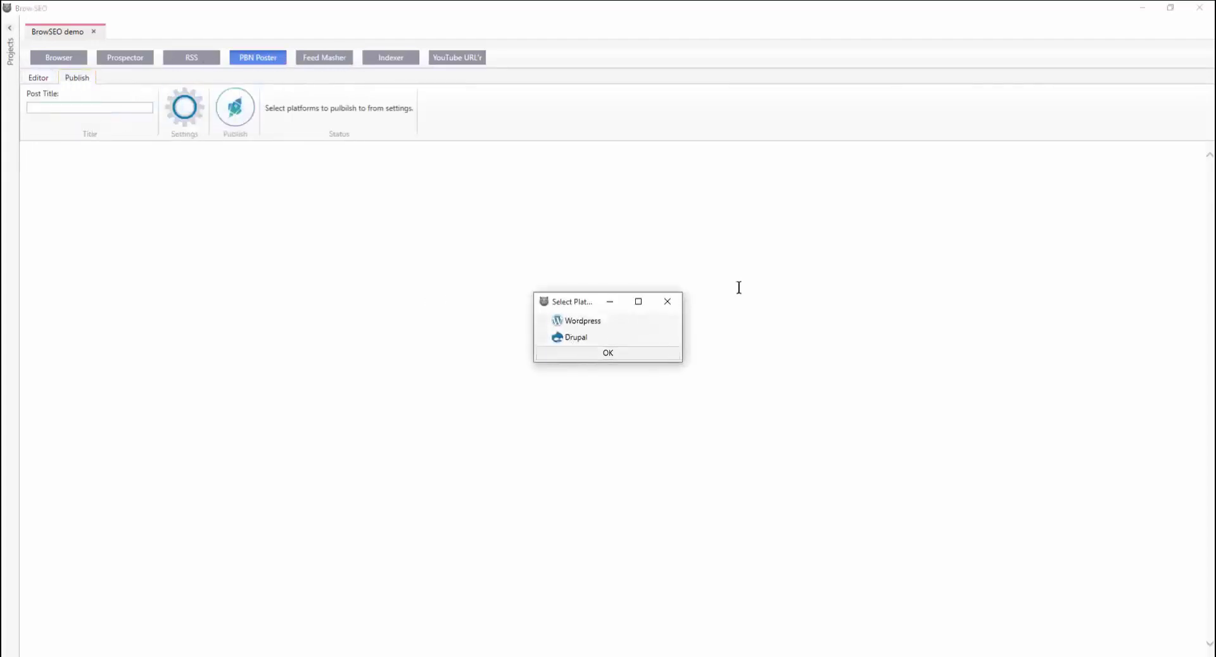
pyautogui.click(670, 303)
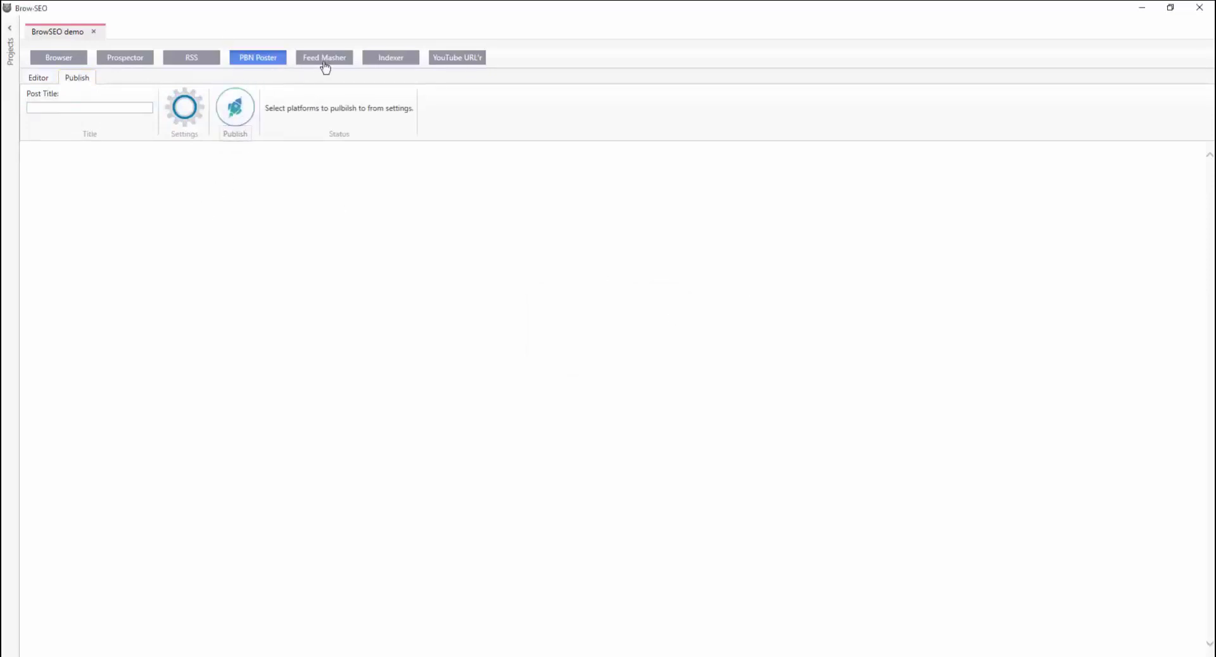
# Step: Examine the Feed Masher window and its RSS Mashup option, then close it without mashing any links
pyautogui.click(322, 61)
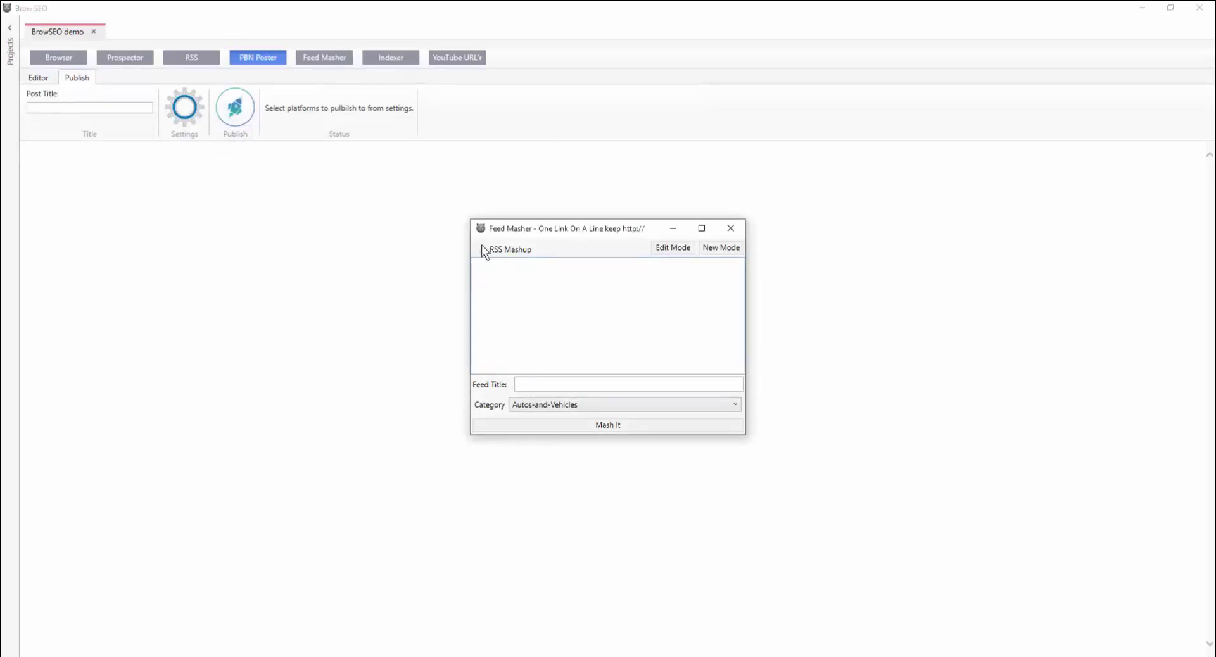
pyautogui.click(480, 248)
pyautogui.click(479, 249)
pyautogui.click(730, 229)
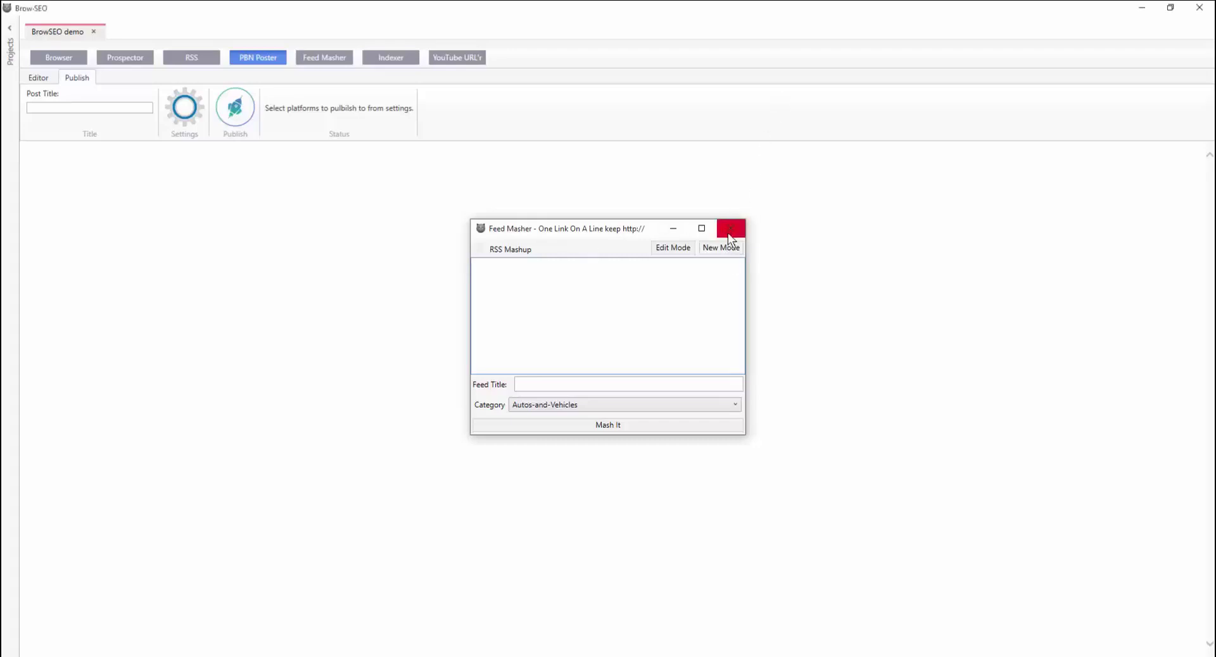
# Step: Examine the Indexer's link box and its Backlinks Indexer, Crazy Indexer and Instant Link Indexer options, and close its window
pyautogui.click(388, 57)
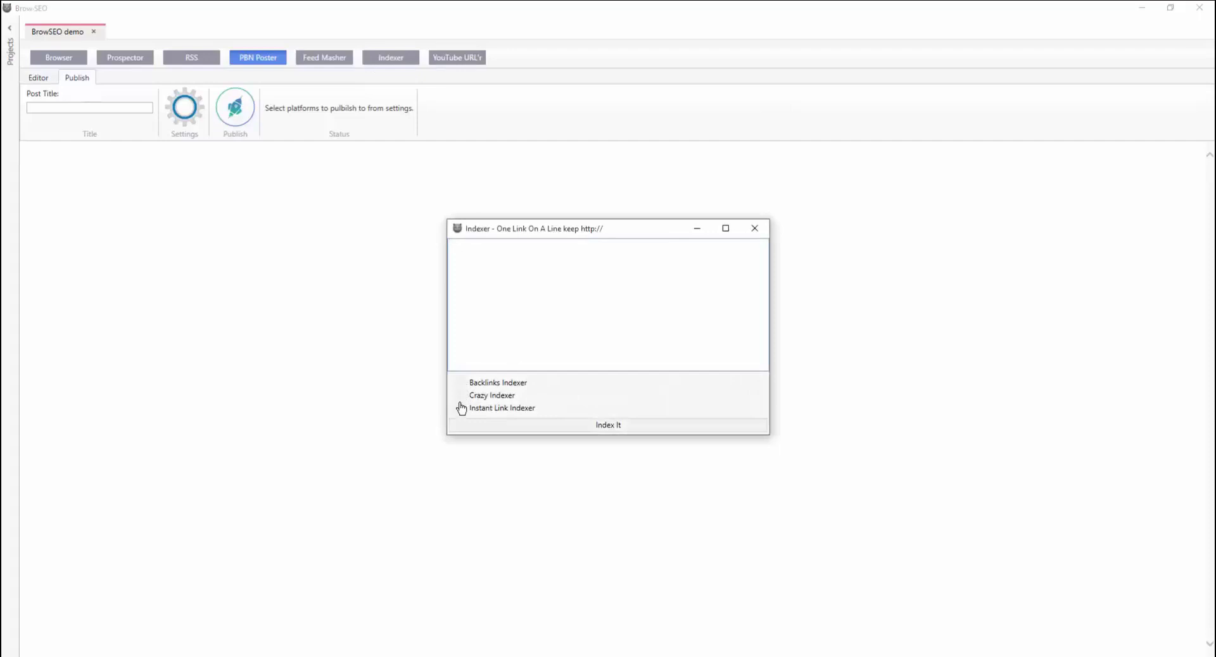
pyautogui.click(504, 261)
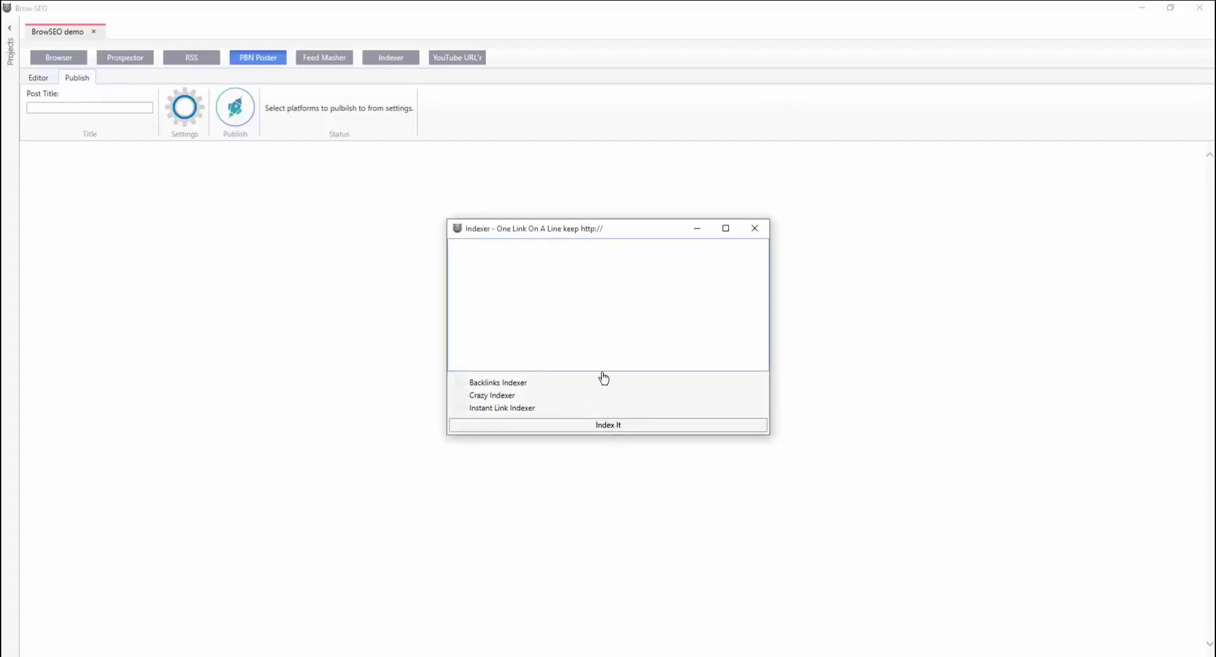
pyautogui.click(754, 231)
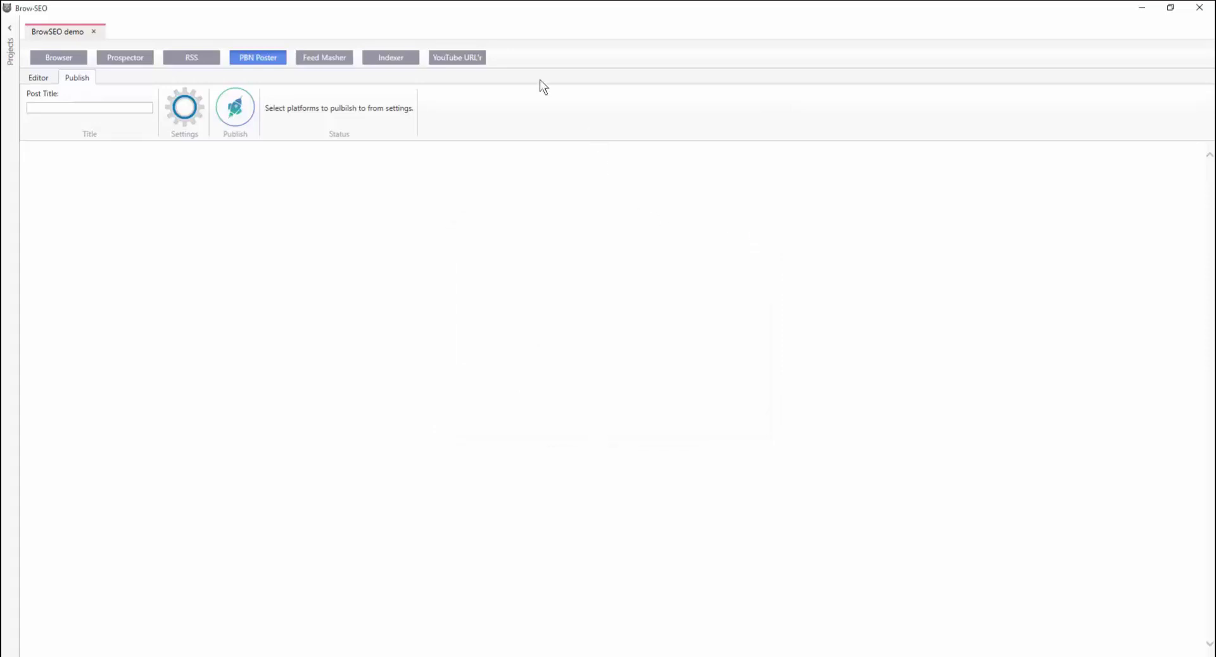
# Step: Examine the YouTube URL'r window with its URL field and close it
pyautogui.click(447, 58)
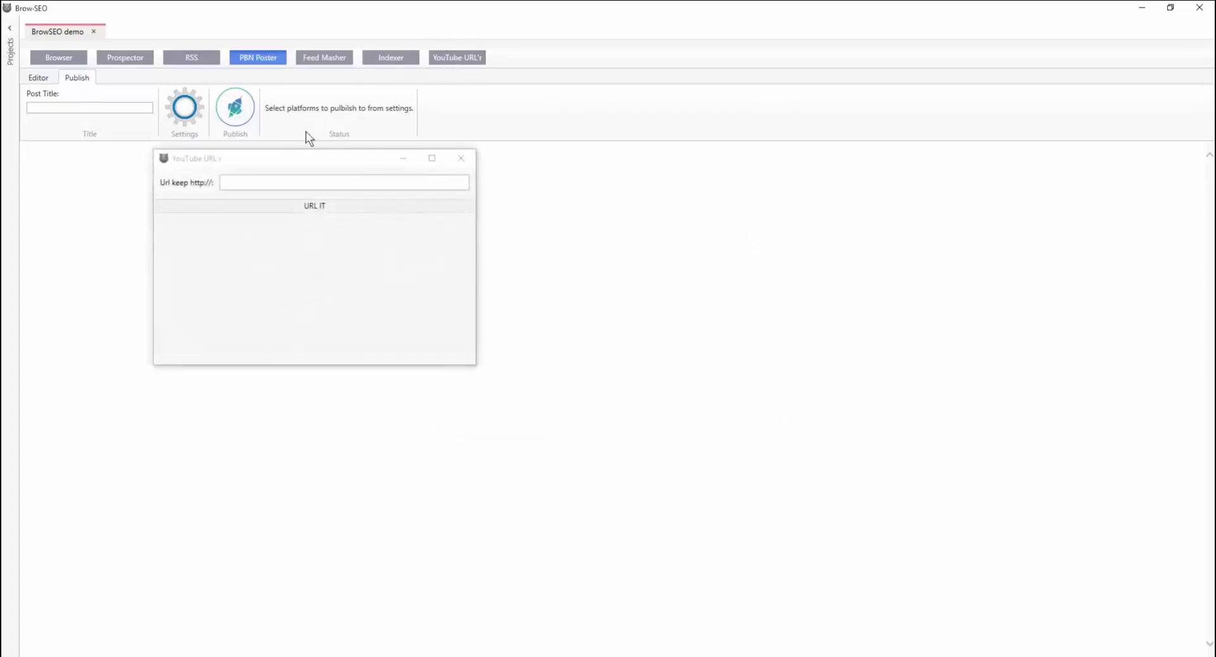
pyautogui.click(233, 181)
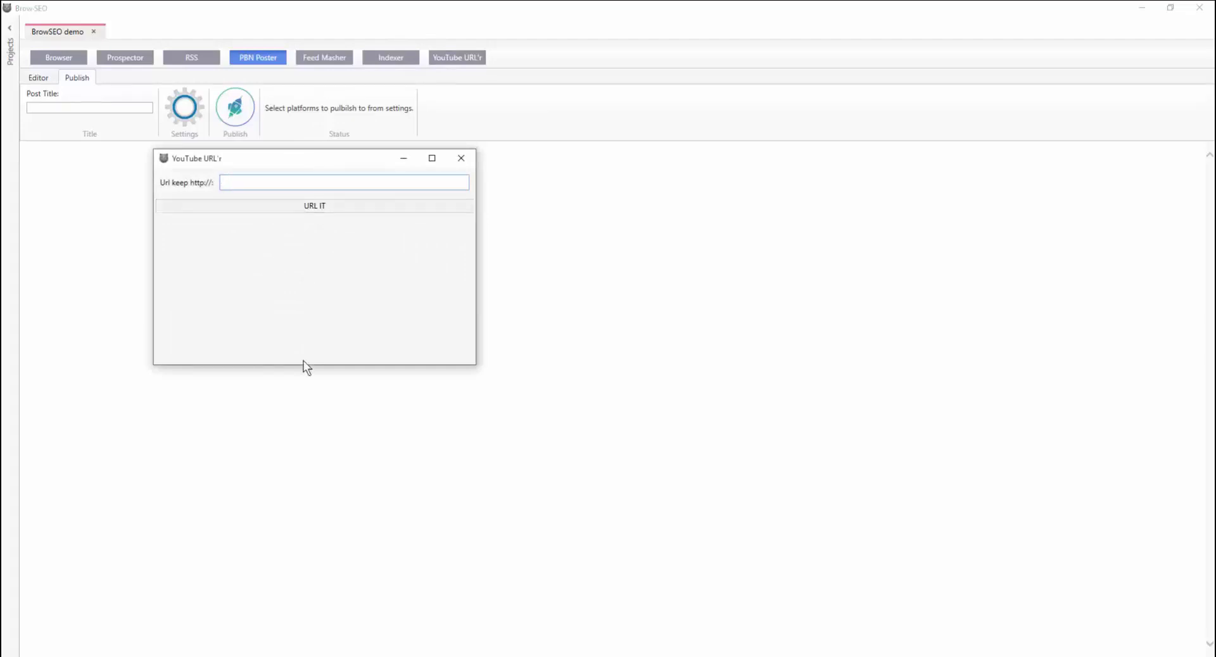
pyautogui.click(460, 158)
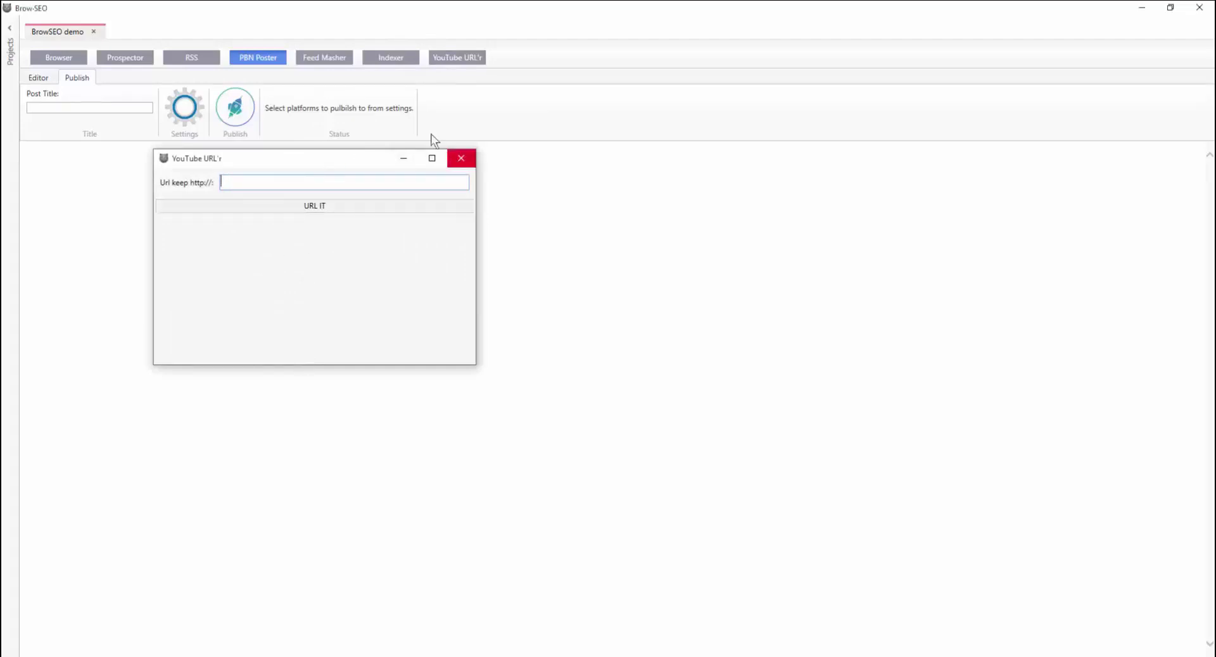
# Step: Review the Indexer and Feed Masher windows once more, closing each one after viewing it
pyautogui.click(377, 66)
pyautogui.click(760, 227)
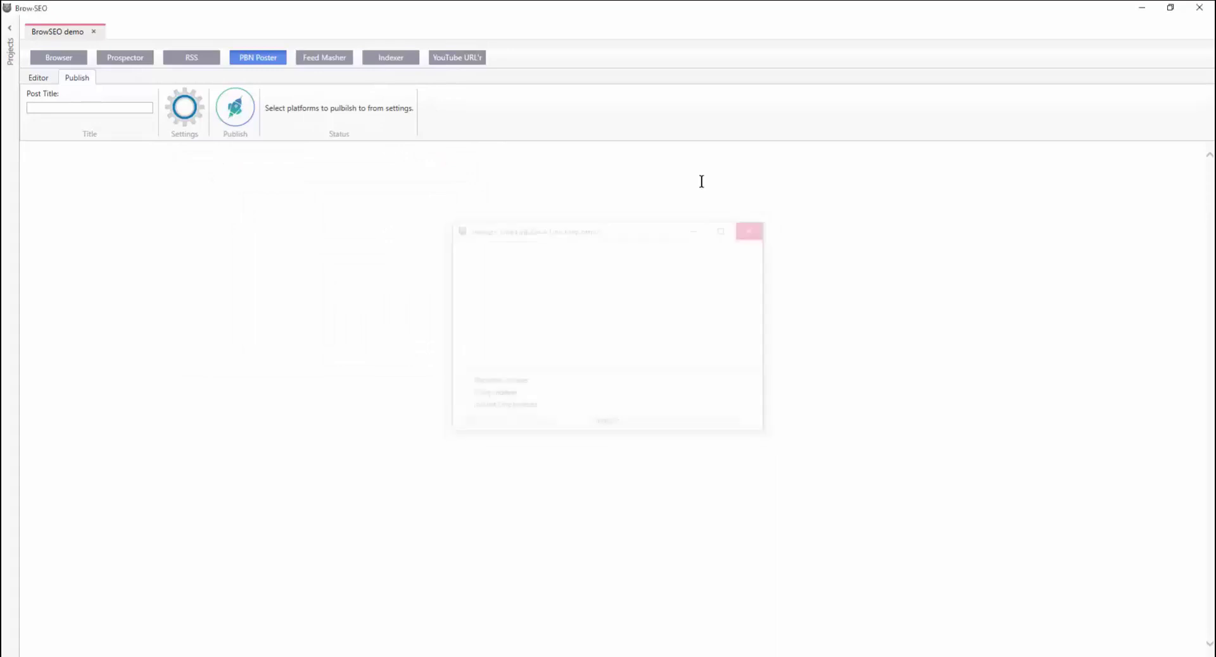
pyautogui.click(325, 59)
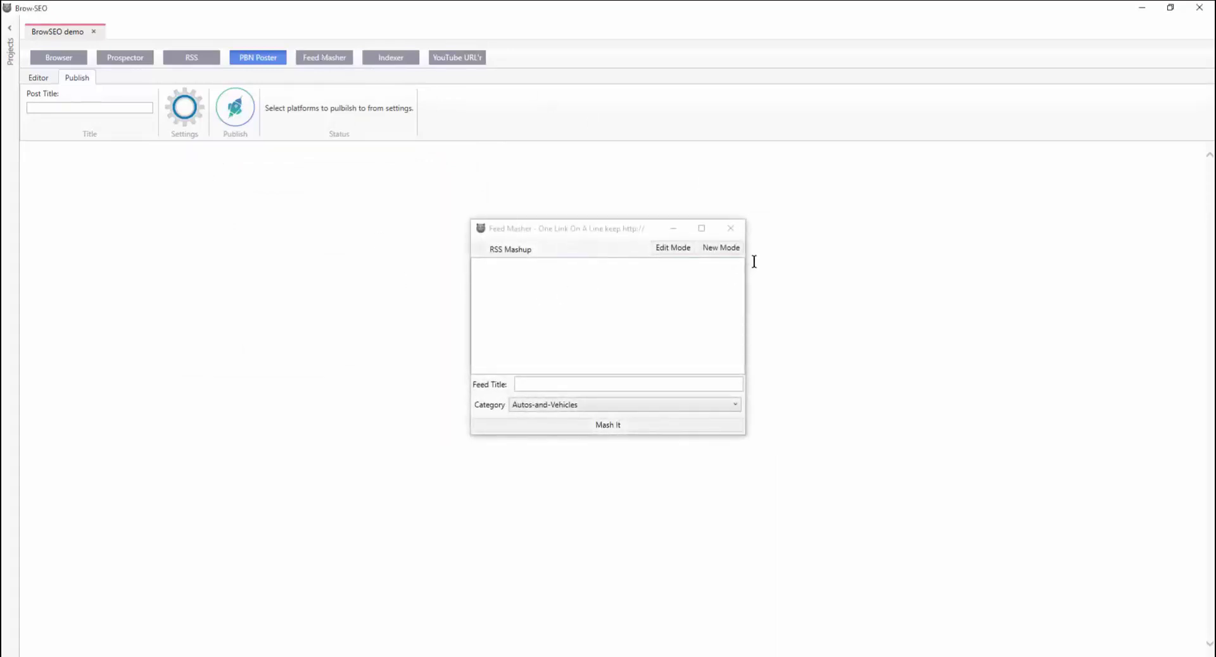
pyautogui.click(730, 228)
pyautogui.click(389, 63)
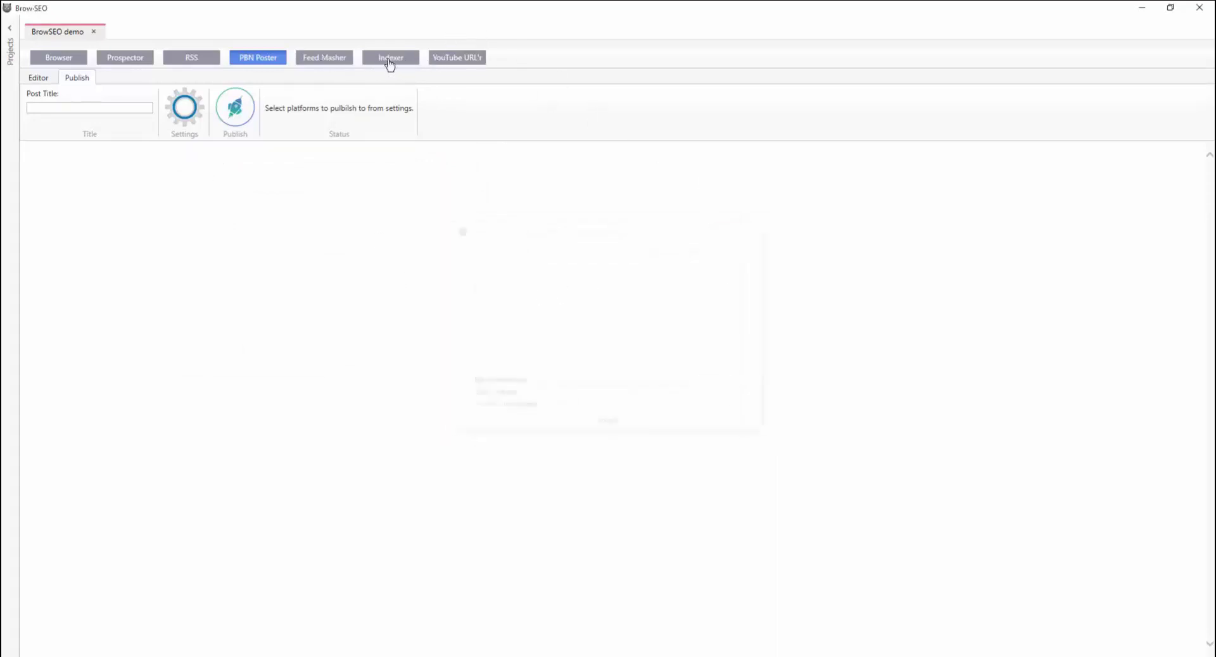
pyautogui.click(755, 229)
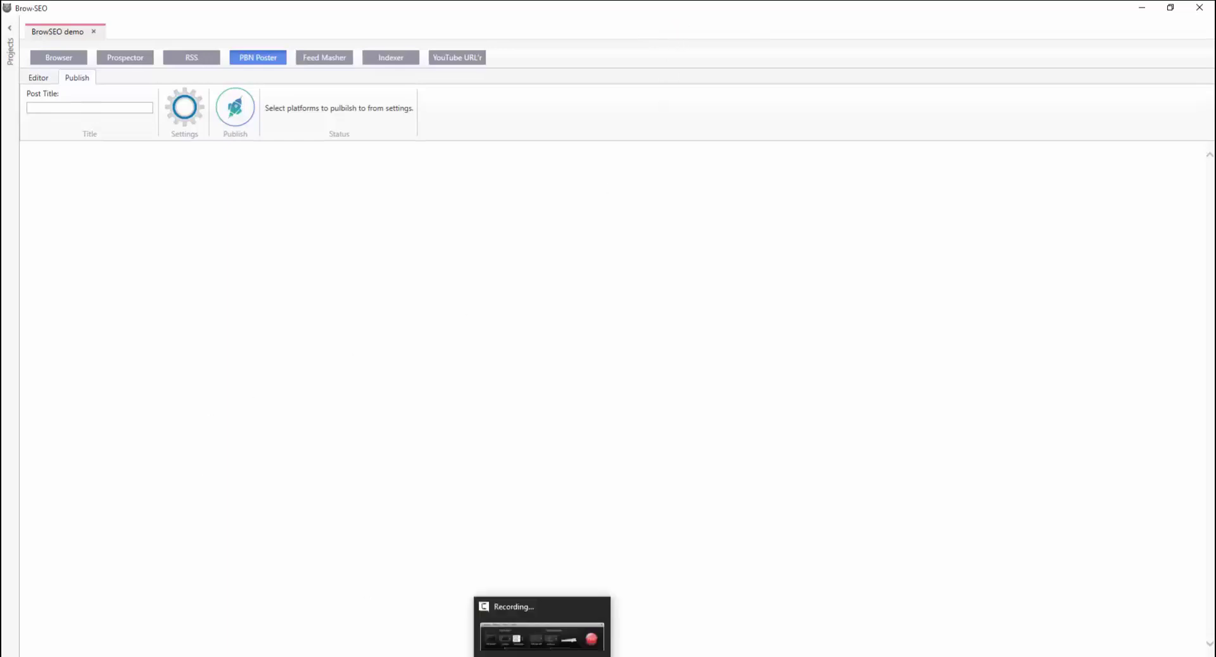
pyautogui.click(542, 636)
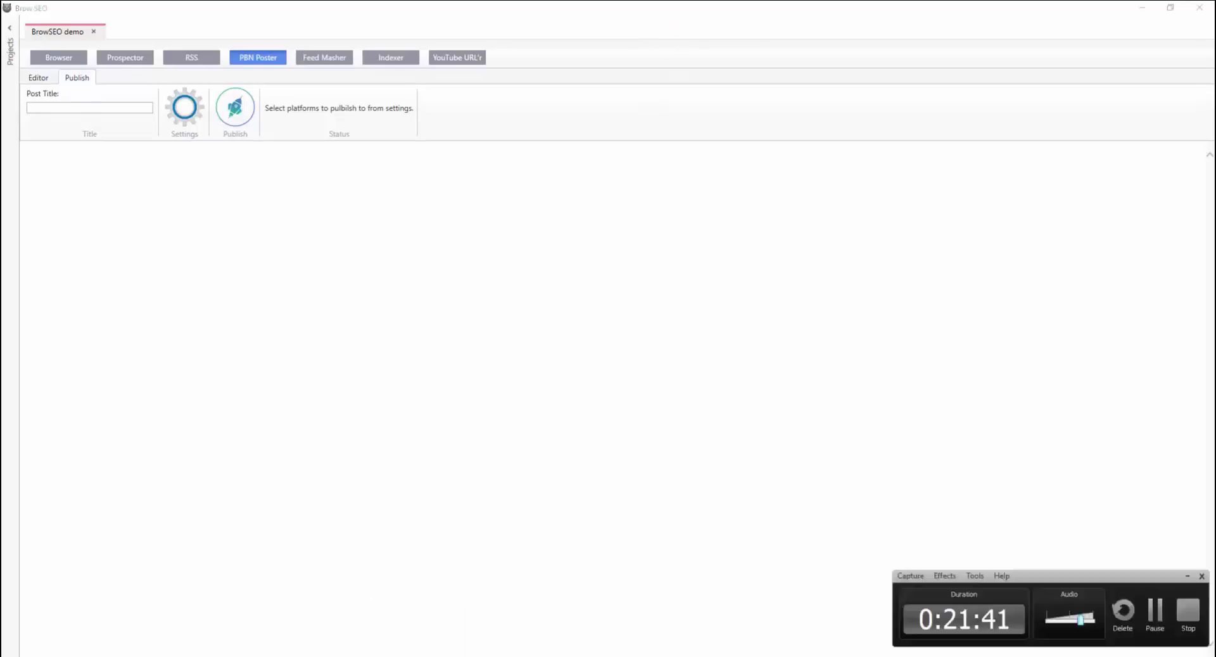